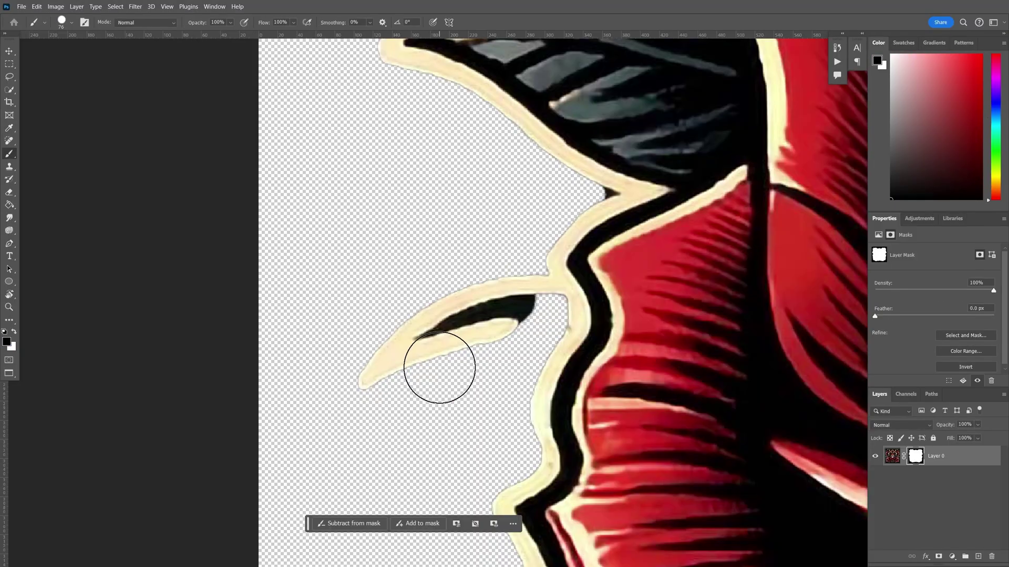
Paint out the stray black stripe on the mask and reposition the tiger artwork layer.
mouse_move(439, 368)
mouse_down()
mouse_move(387, 367)
mouse_move(450, 299)
mouse_move(473, 329)
mouse_up()
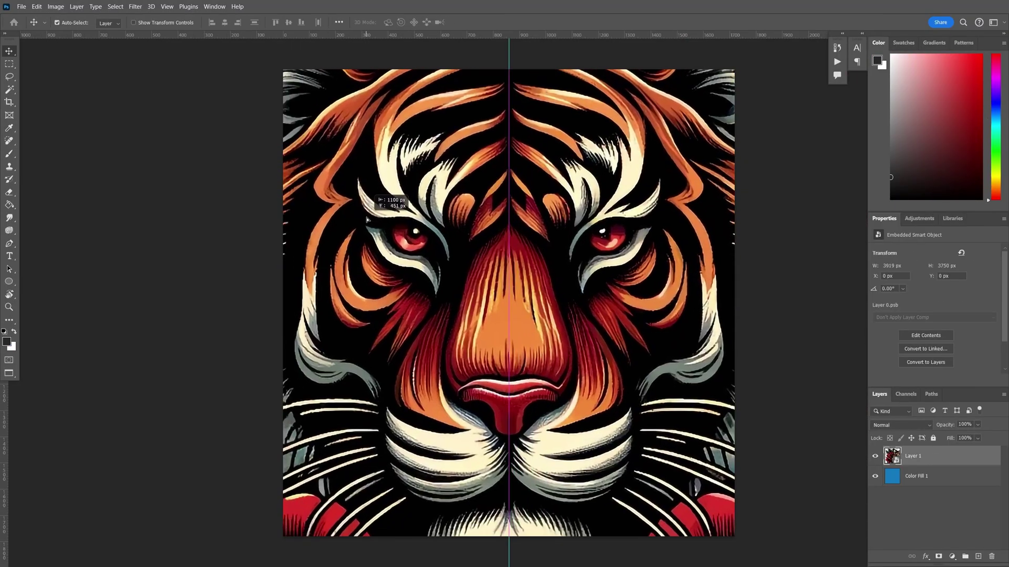
drag(366, 219, 366, 221)
scroll(463, 271, down, 5)
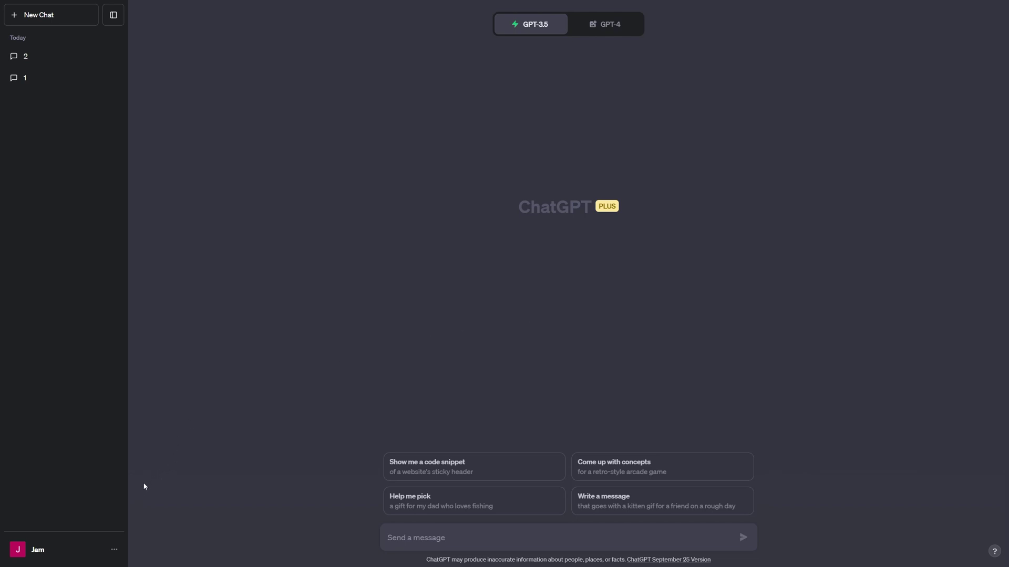
Open Custom instructions from the account menu, review the t-shirt design rules, and hide the tips.
click(113, 551)
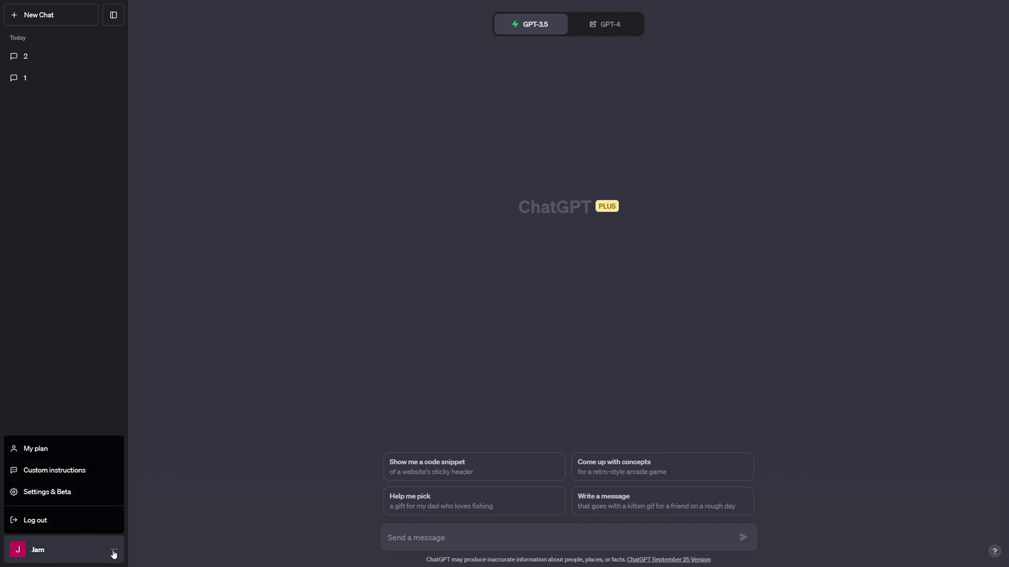
click(93, 477)
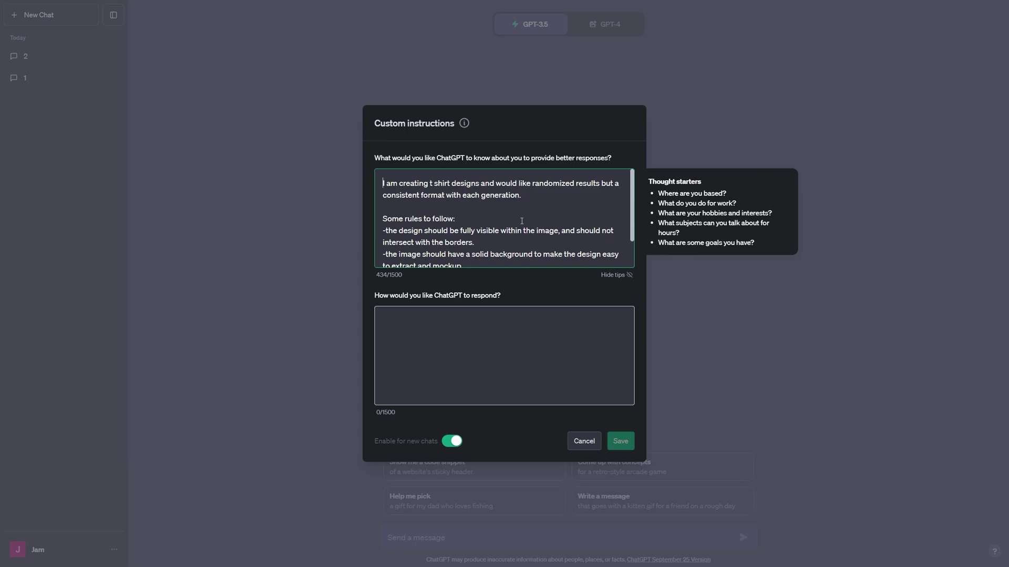
scroll(521, 221, down, 1)
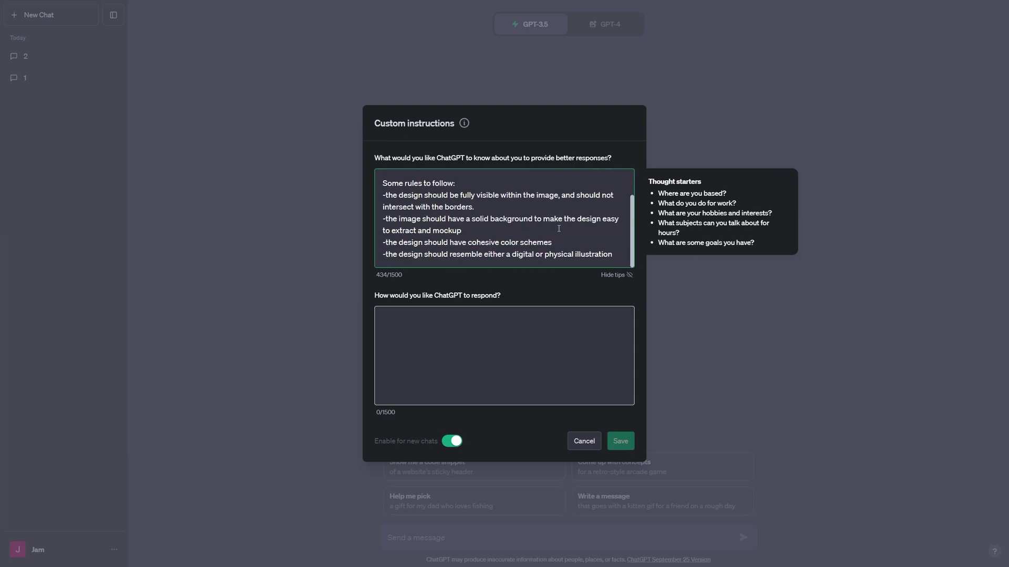
scroll(558, 229, up, 1)
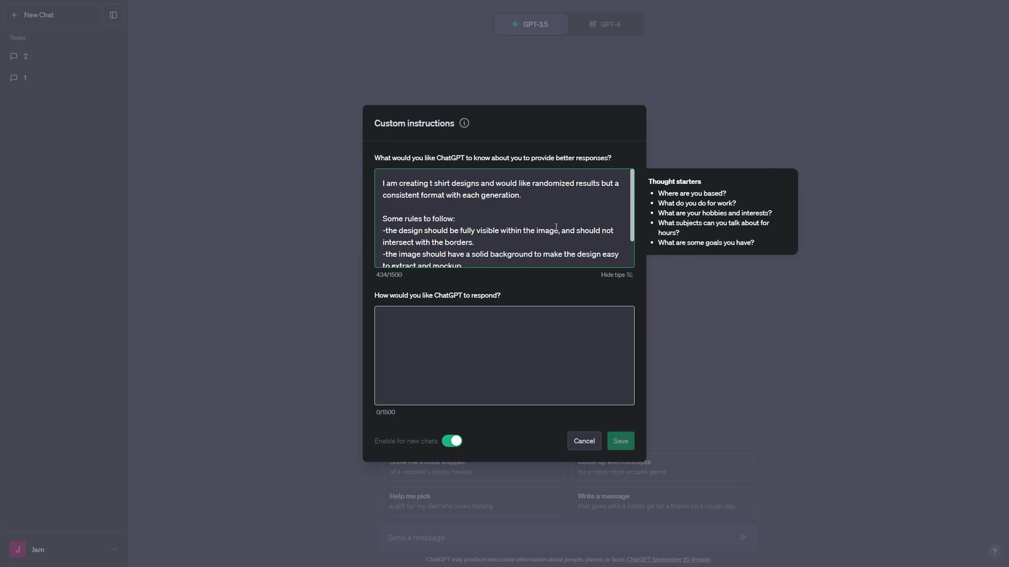
scroll(556, 228, down, 1)
scroll(537, 221, up, 1)
scroll(526, 216, down, 1)
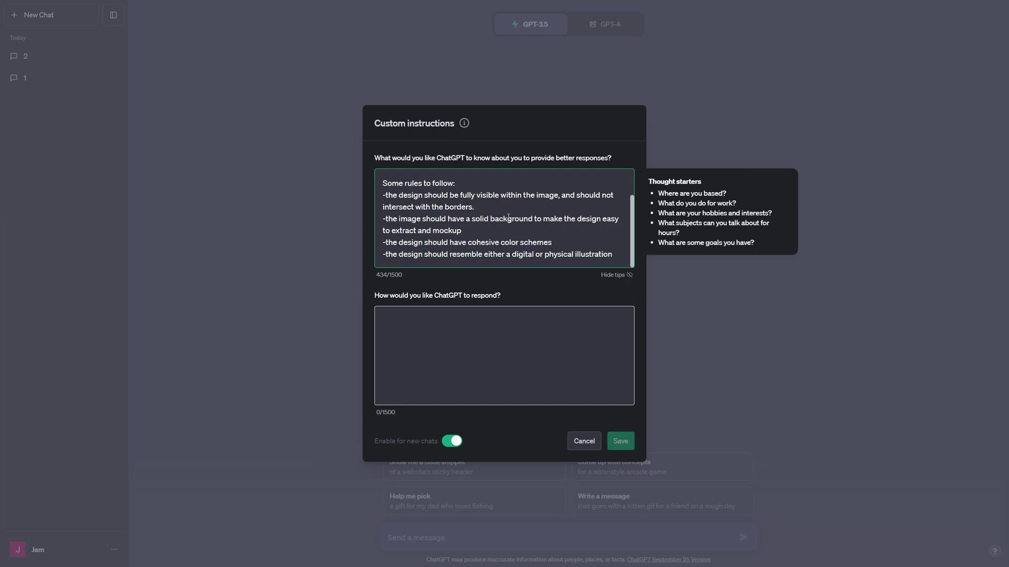
click(620, 442)
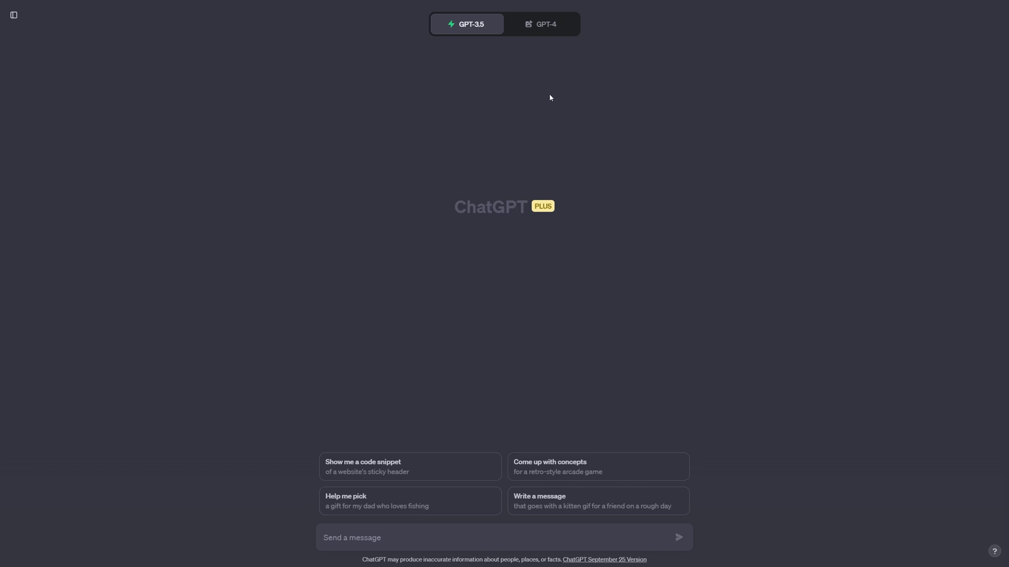
Switch the new chat to GPT-4 with DALL·E 3 image generation.
click(543, 28)
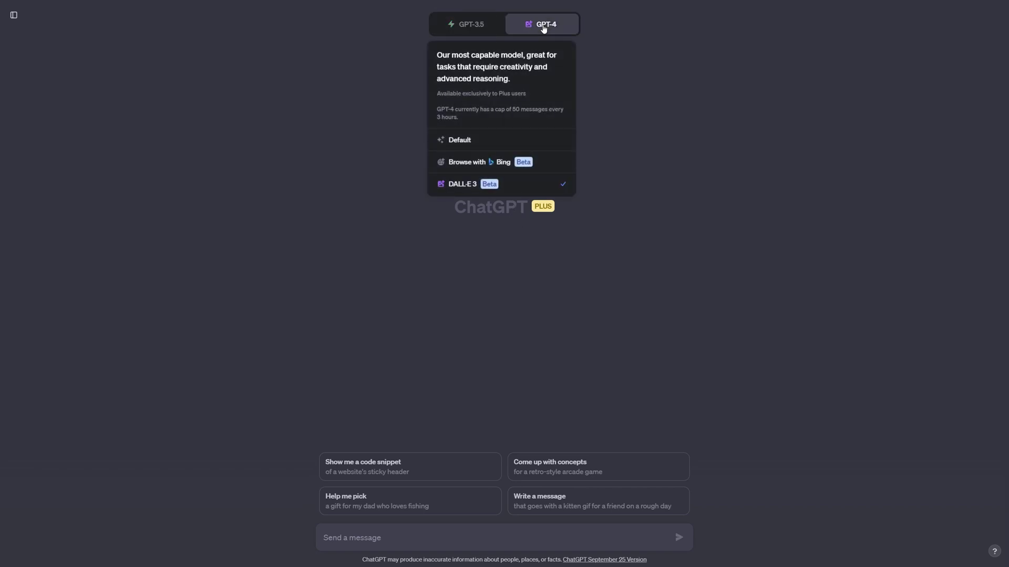
click(523, 187)
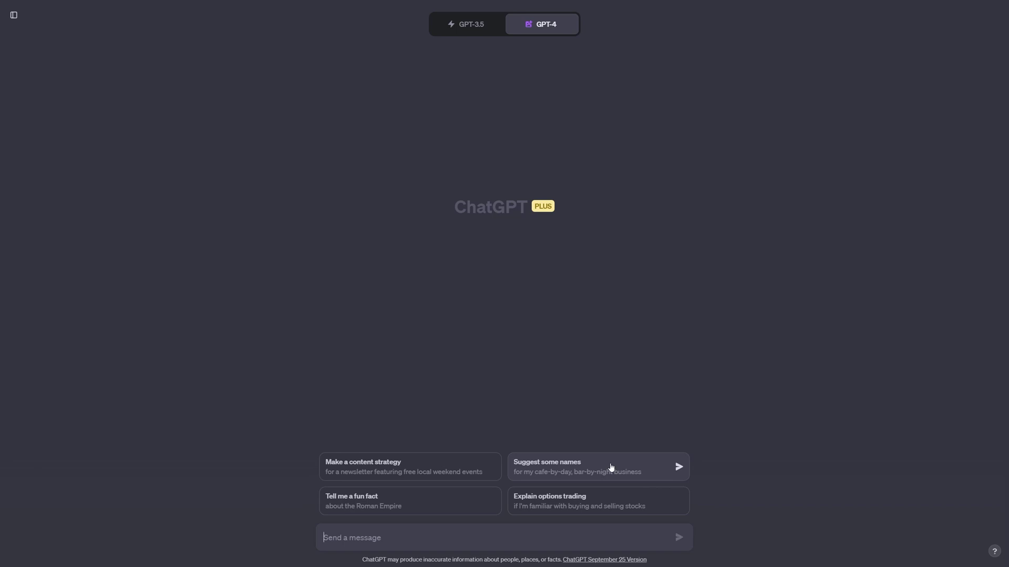
Generate images from 'gothic art style, skulls roses plants' and enlarge the first one.
text(gothic art style, skulls)
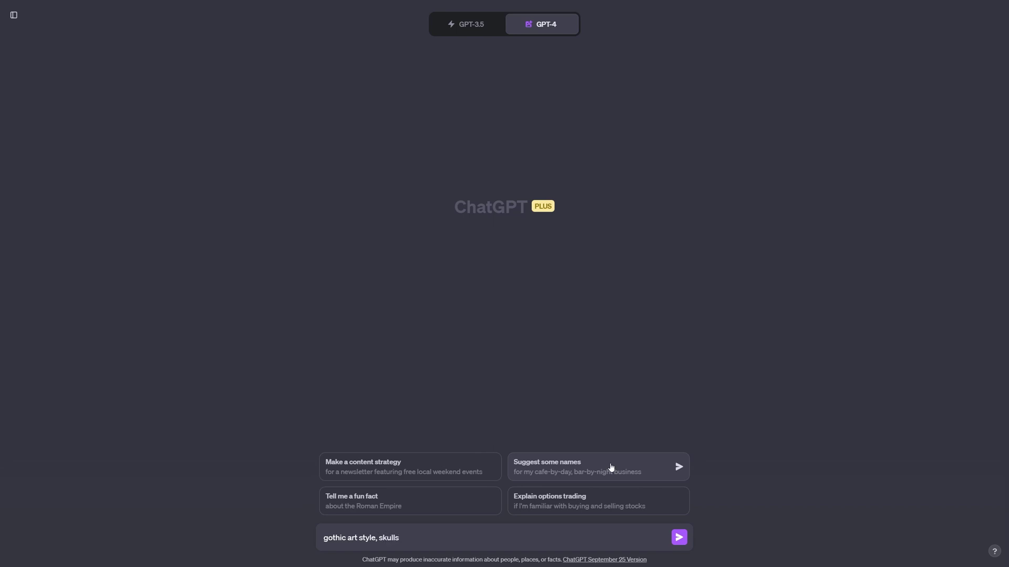
text( roses plants)
key(Return)
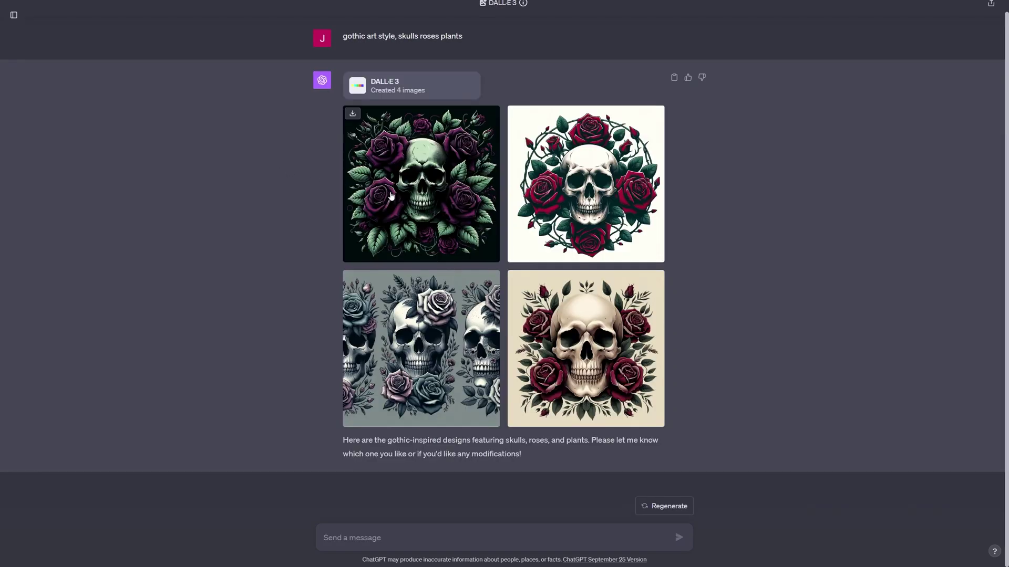
click(392, 195)
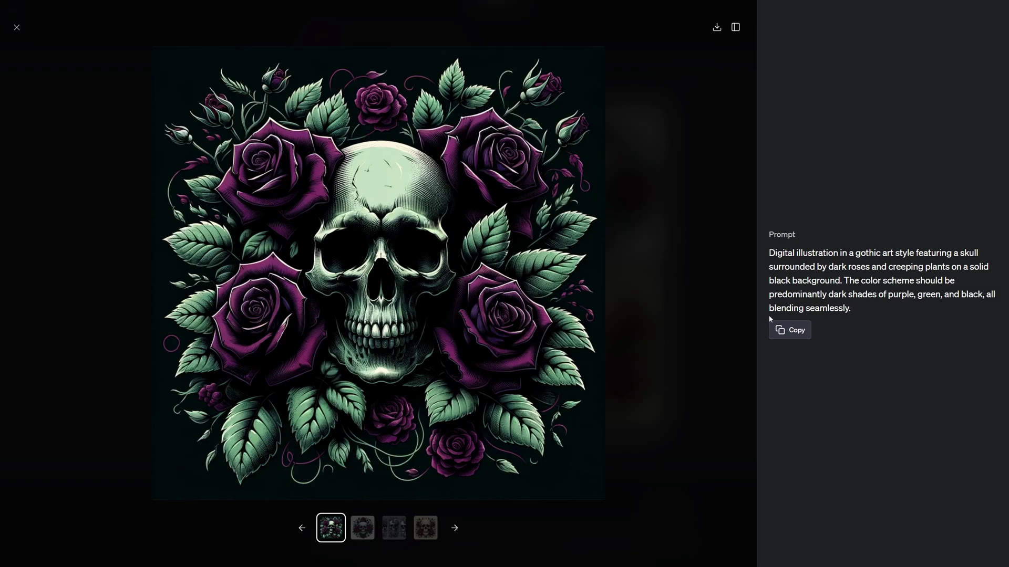
Compare the four skull images, settling on the purple-rose version.
click(455, 529)
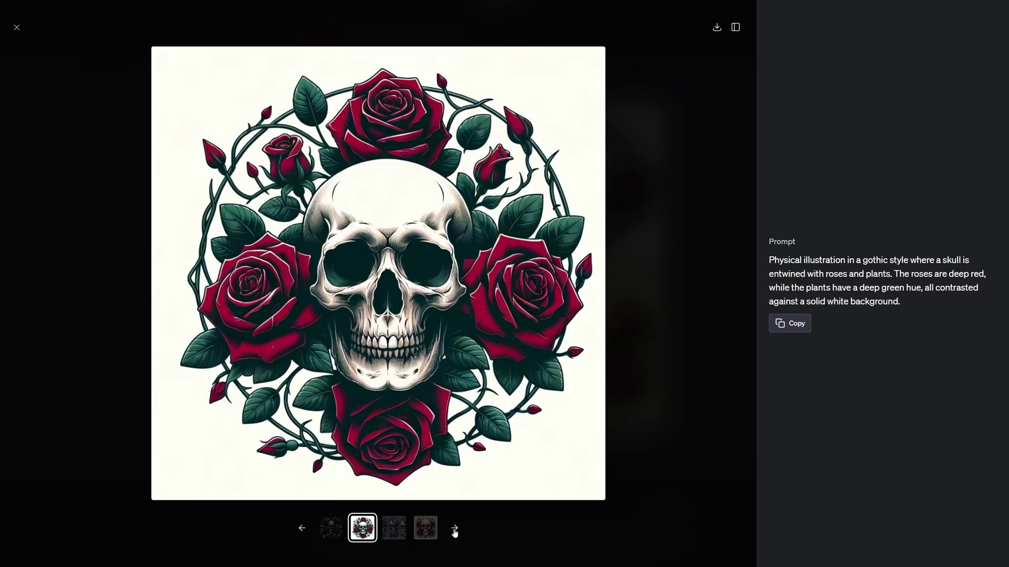
click(455, 529)
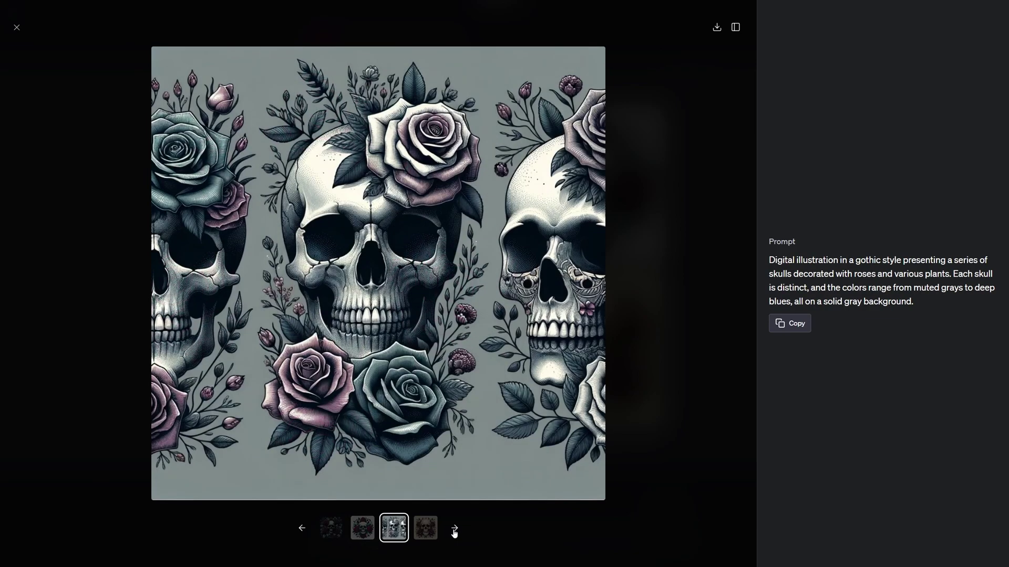
click(455, 530)
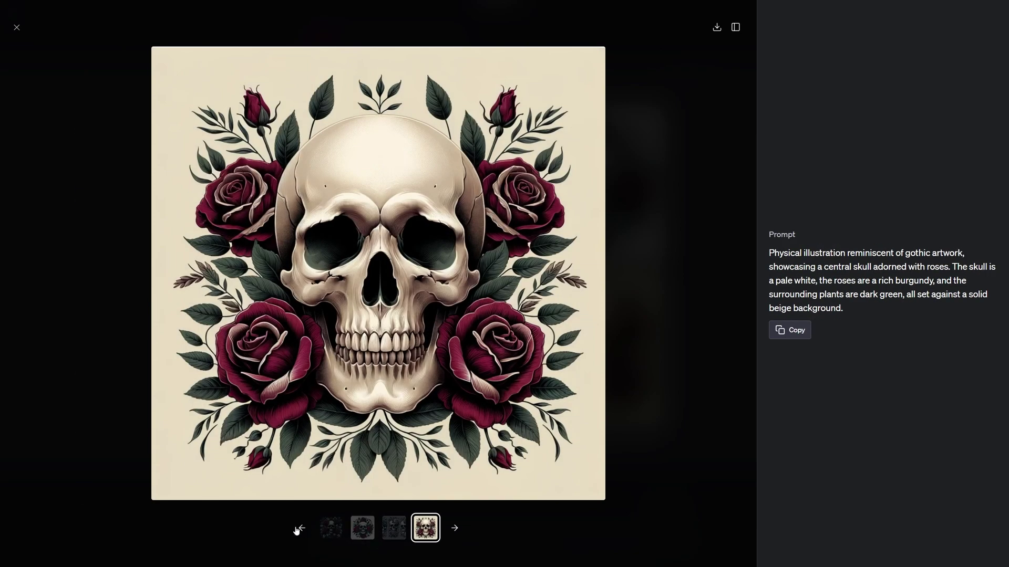
click(362, 529)
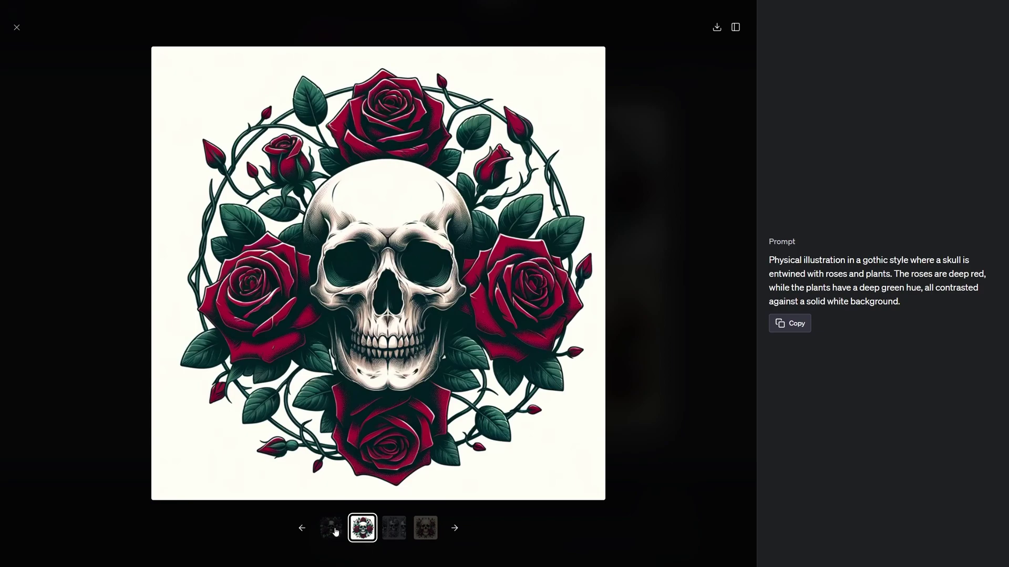
click(331, 529)
click(364, 532)
click(332, 530)
click(363, 530)
click(342, 528)
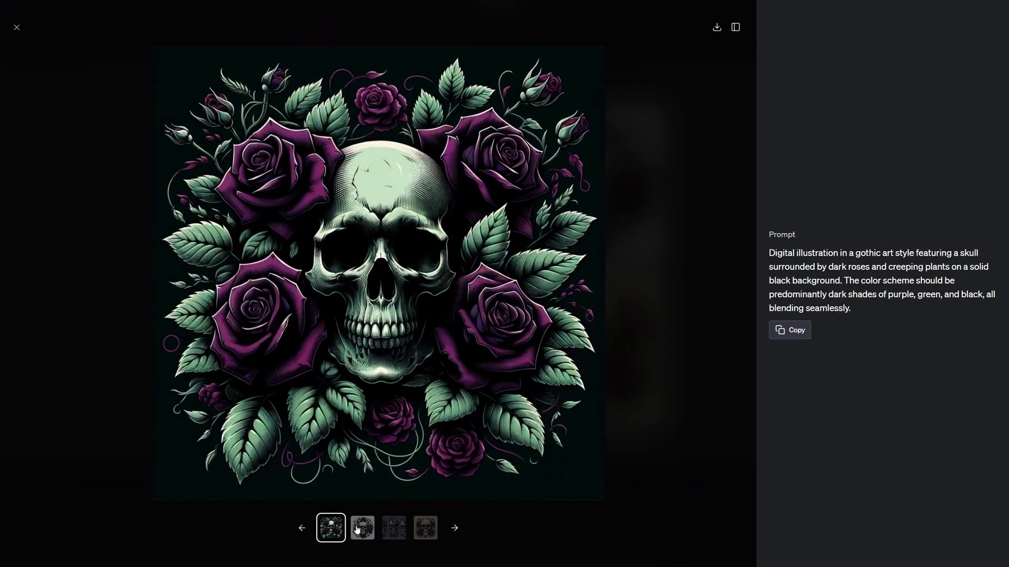
In a new chat, generate 'tattoo aesthetic, tigers roses' and enlarge the first tiger image.
click(16, 27)
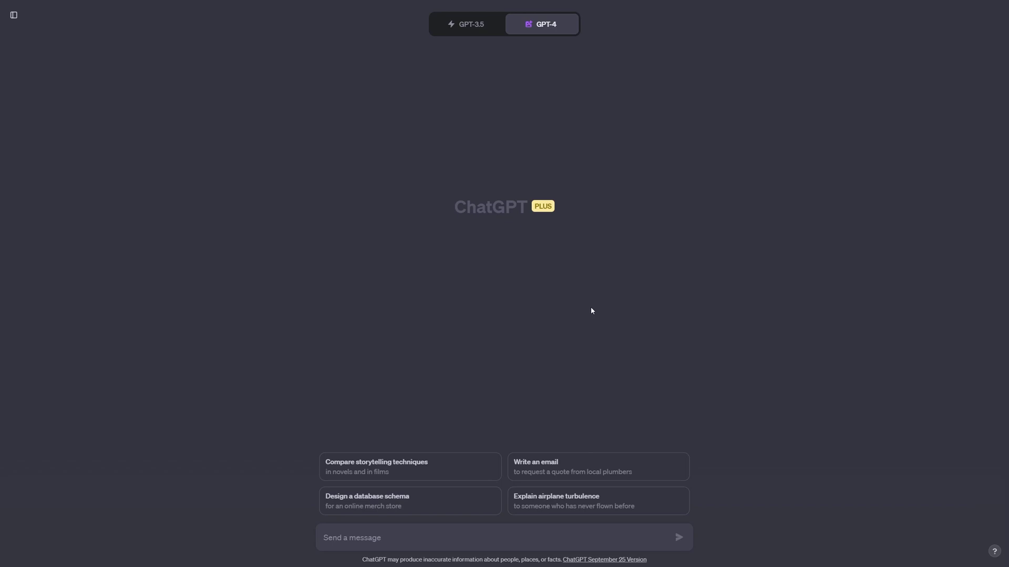
text(tattoo aesthetic, t)
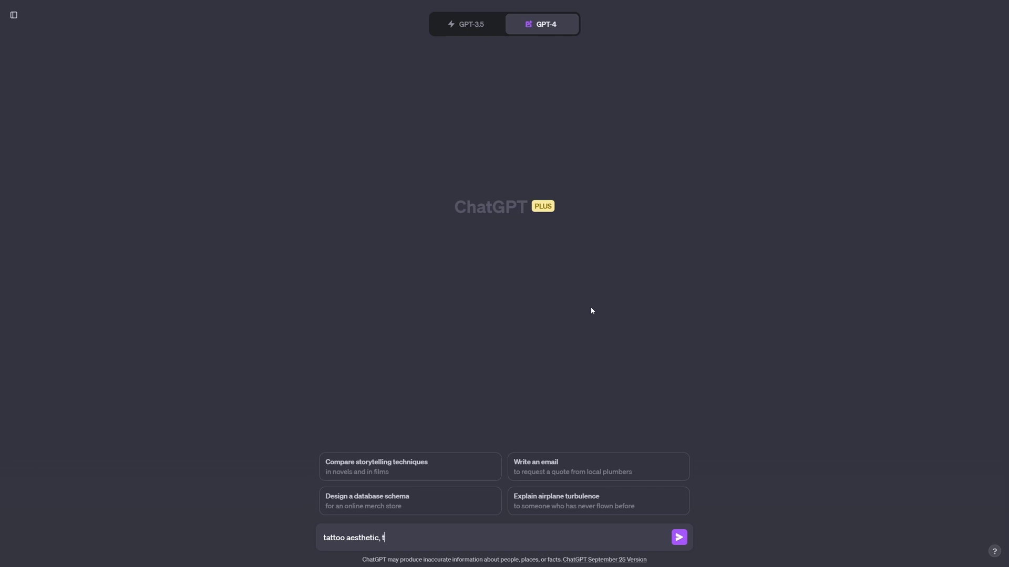
text(igers roses)
key(Return)
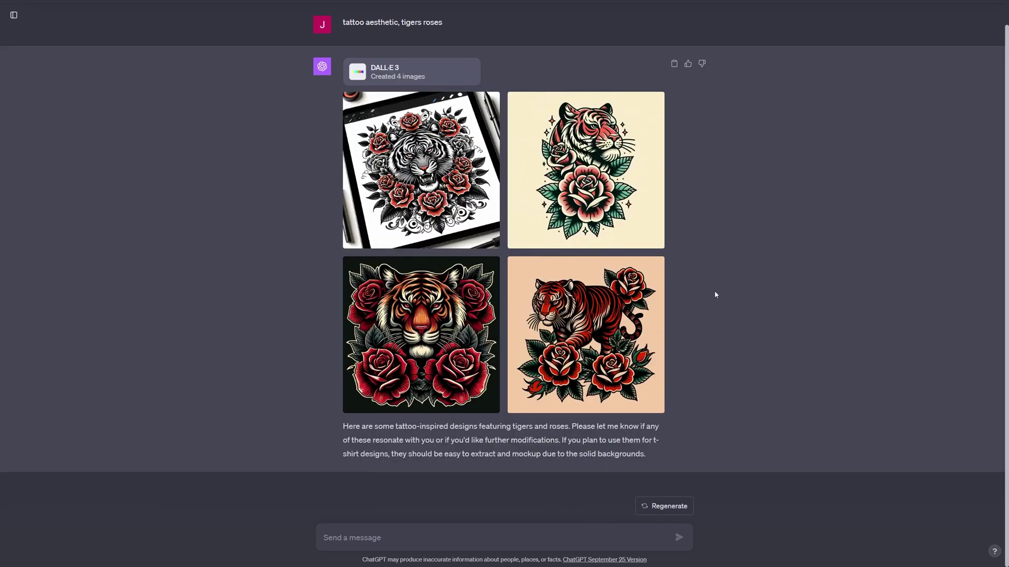
click(436, 154)
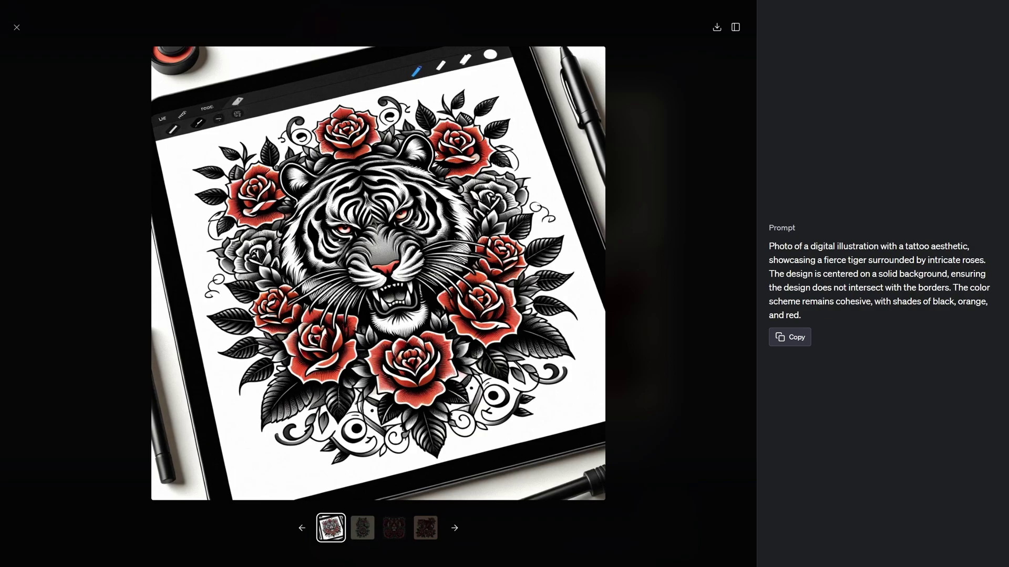
Compare the four tiger images, ending on the tiger wrapped in roses.
click(451, 530)
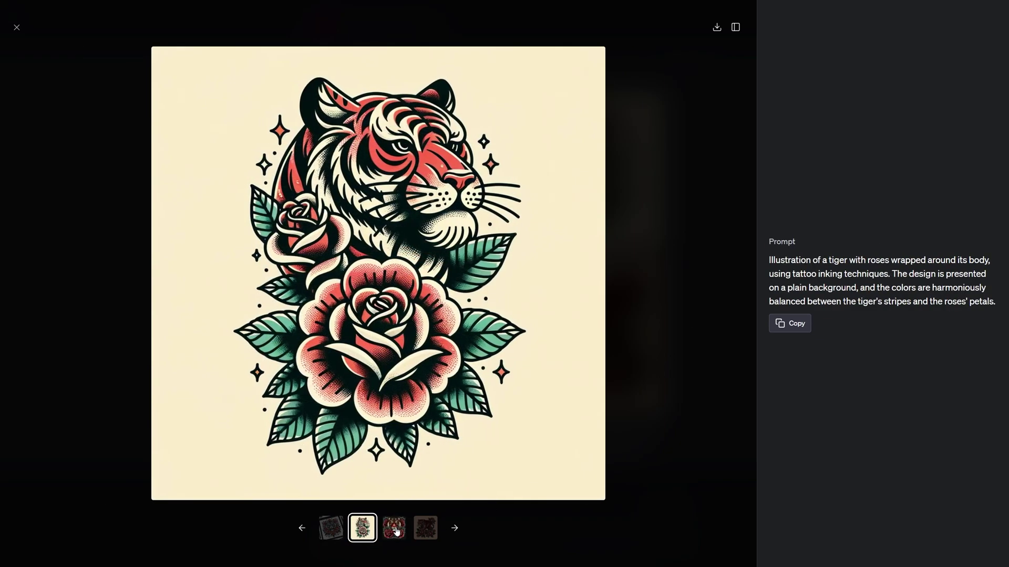
click(395, 530)
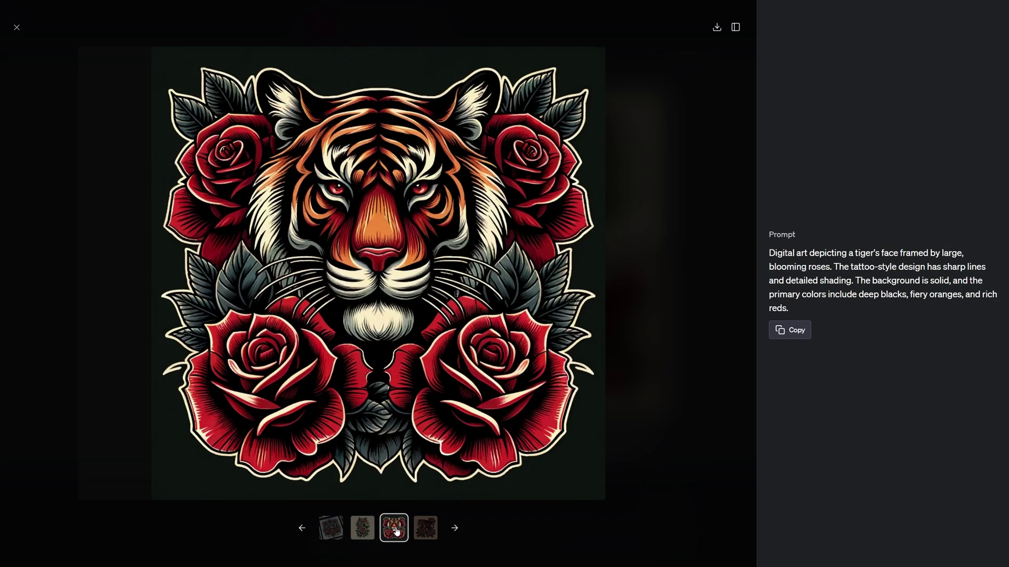
click(426, 528)
click(362, 534)
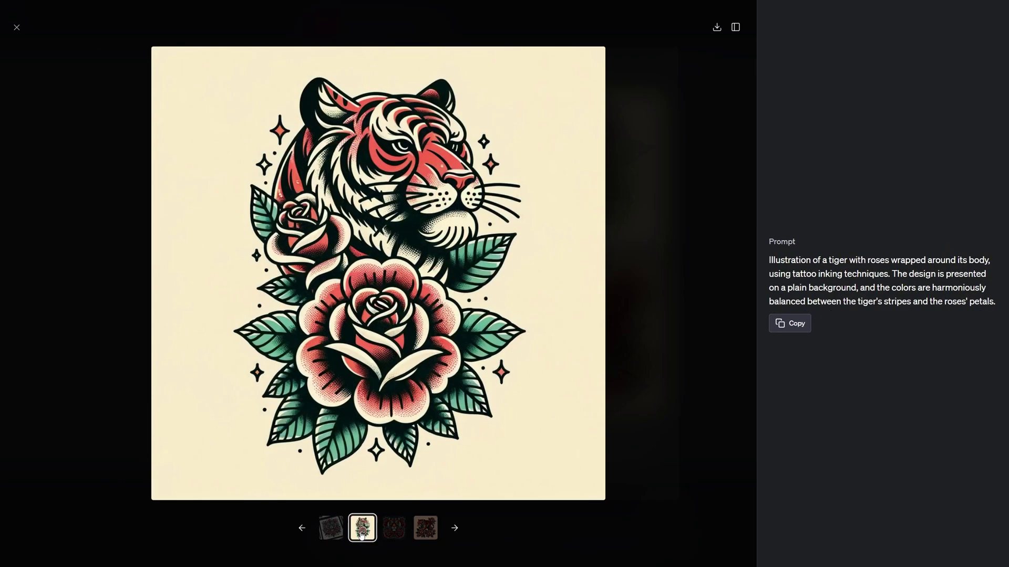
click(394, 530)
click(425, 528)
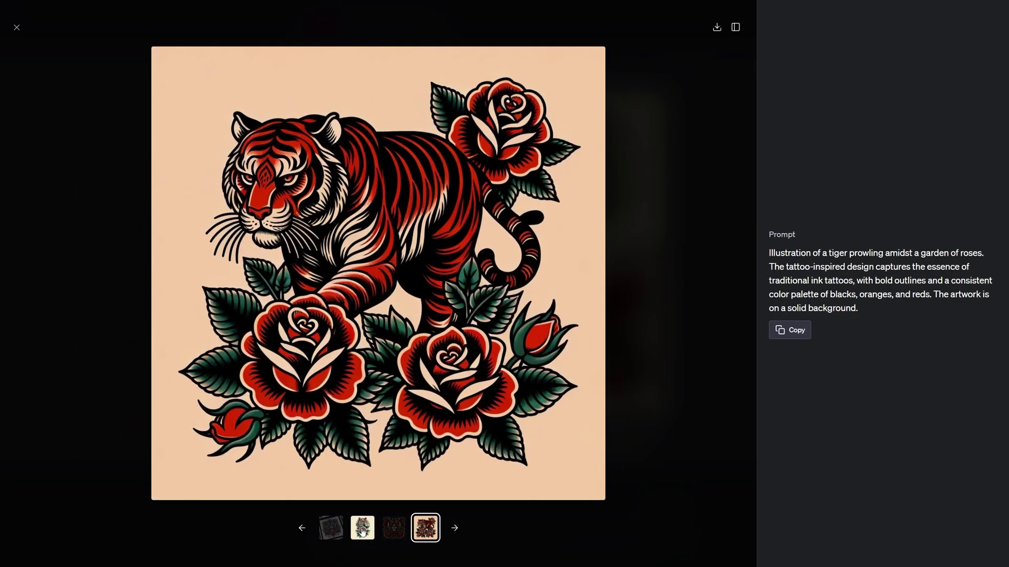
click(363, 528)
click(394, 530)
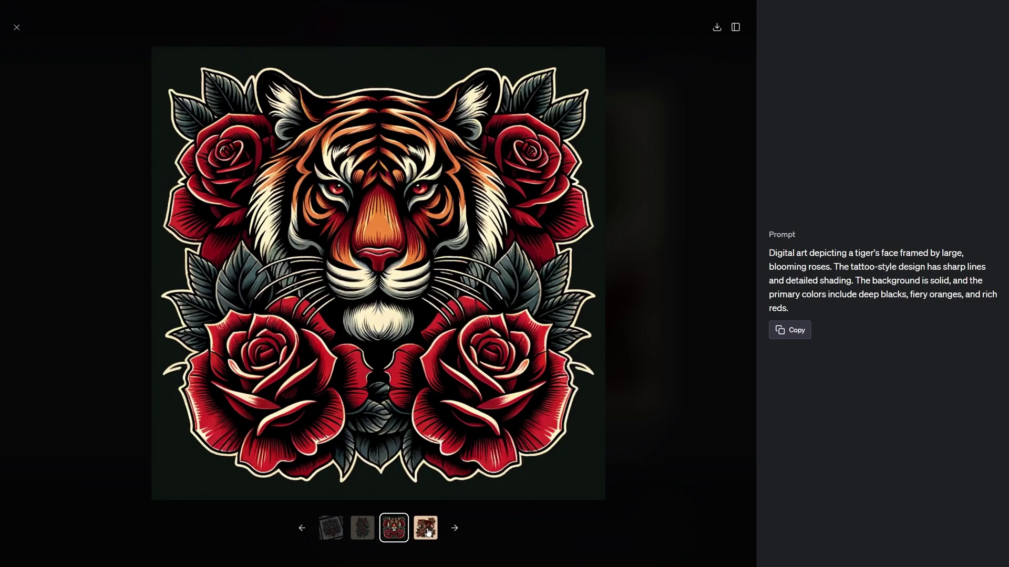
click(427, 531)
click(362, 531)
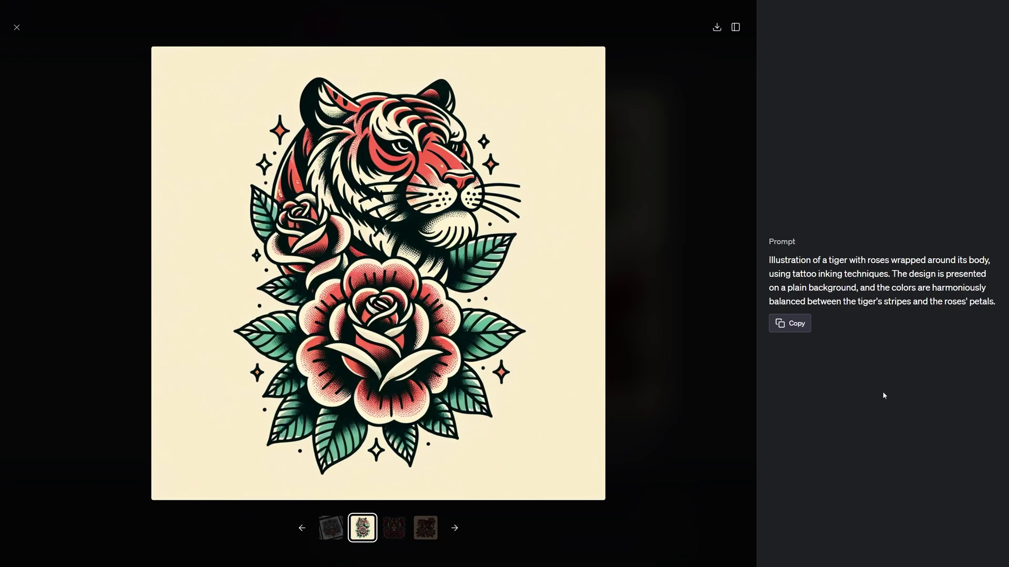
Select the tiger-and-roses image's prompt paragraph, then deselect it.
drag(998, 306, 767, 240)
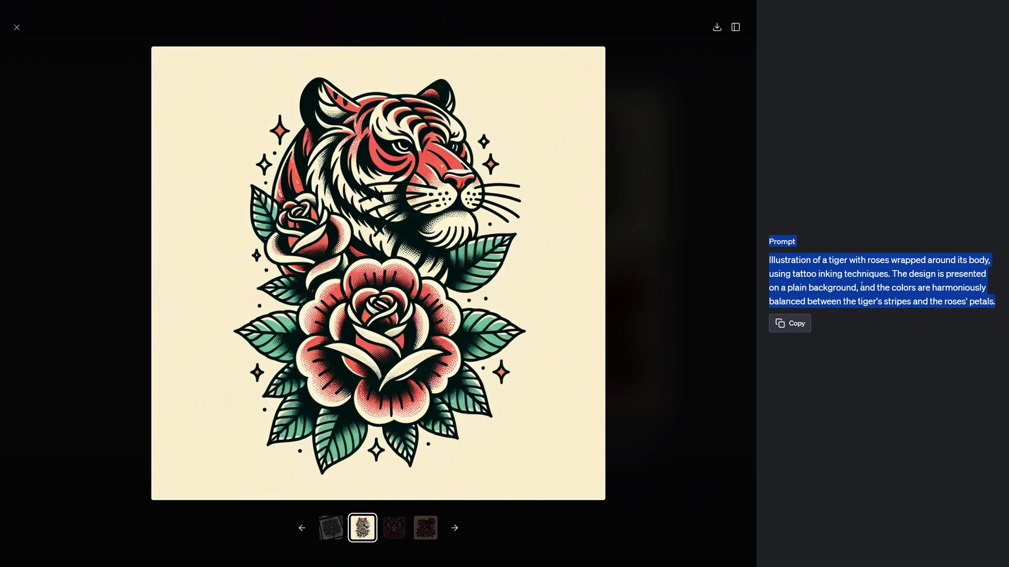
click(839, 285)
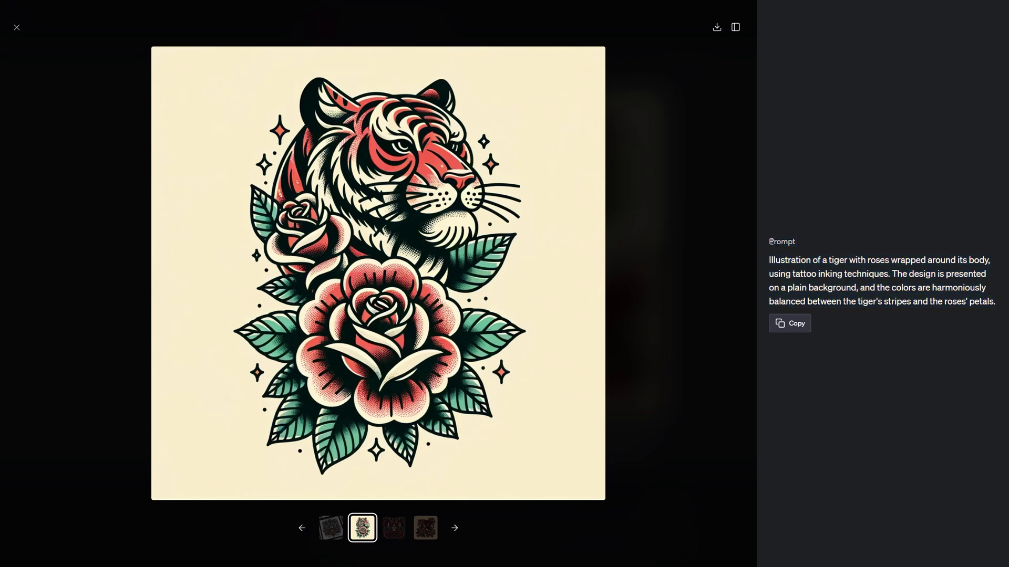
drag(768, 238, 998, 311)
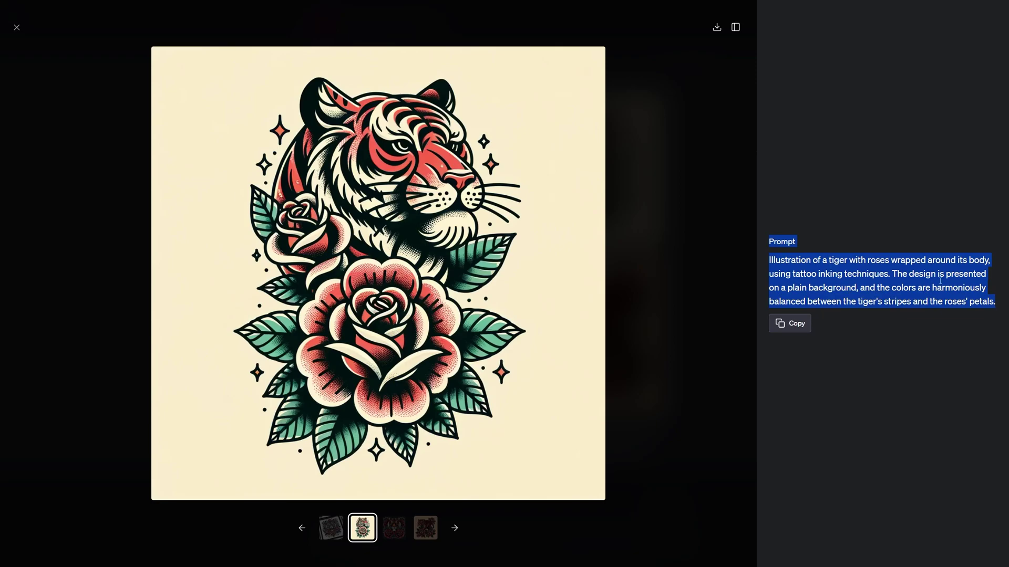
click(769, 260)
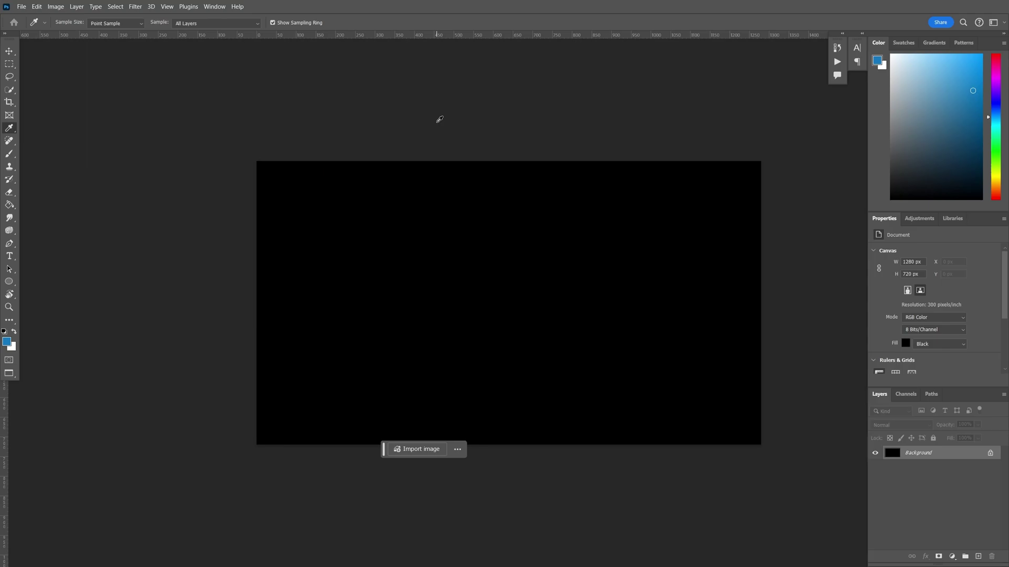
Run Image Processor on DALLE 3 GENS with the Upscale / Upscale Square action, JPEG to UPSCALED GENS.
click(22, 6)
mouse_move(59, 254)
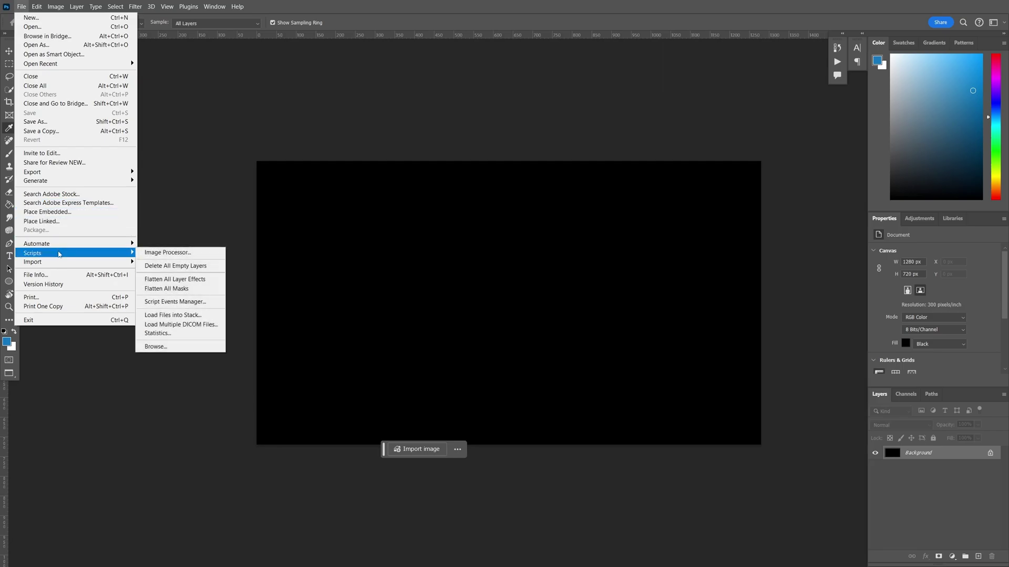
click(156, 254)
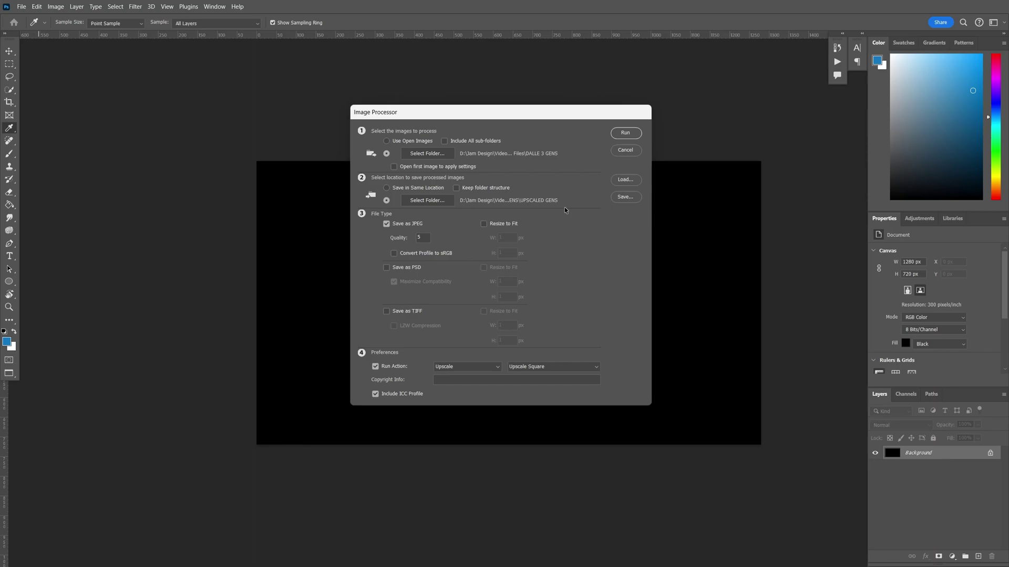
click(484, 366)
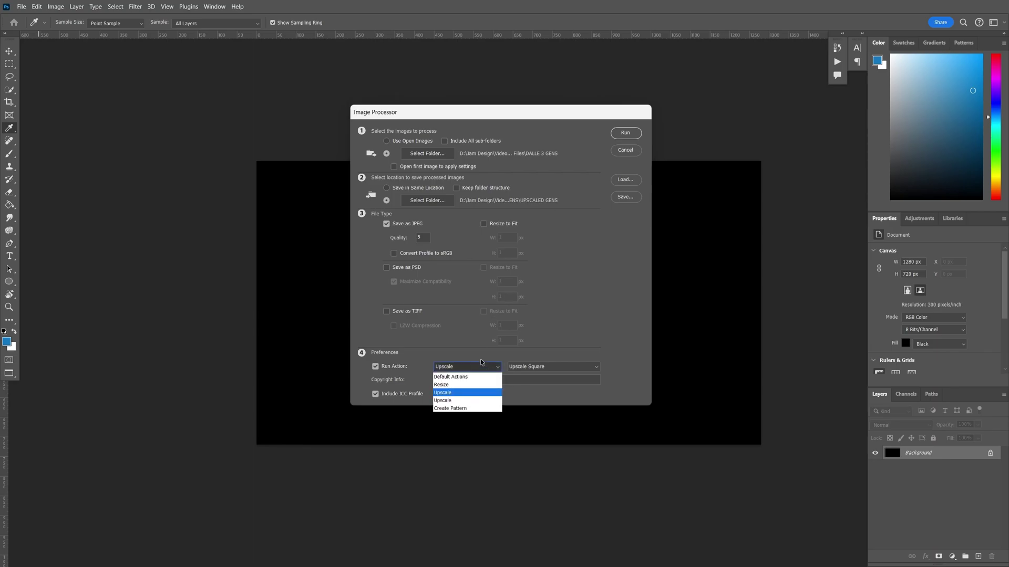
click(452, 394)
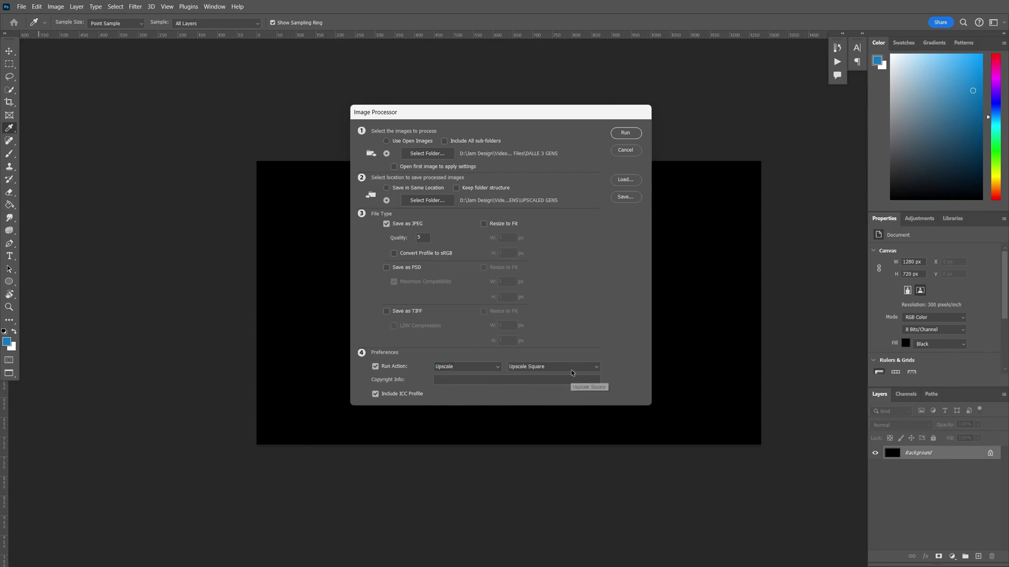
click(536, 368)
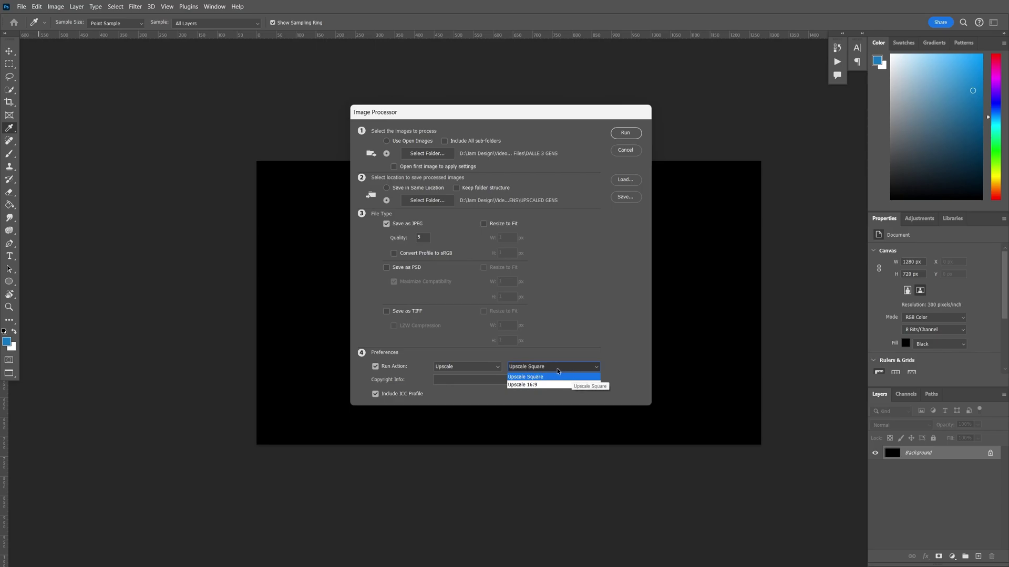
click(585, 345)
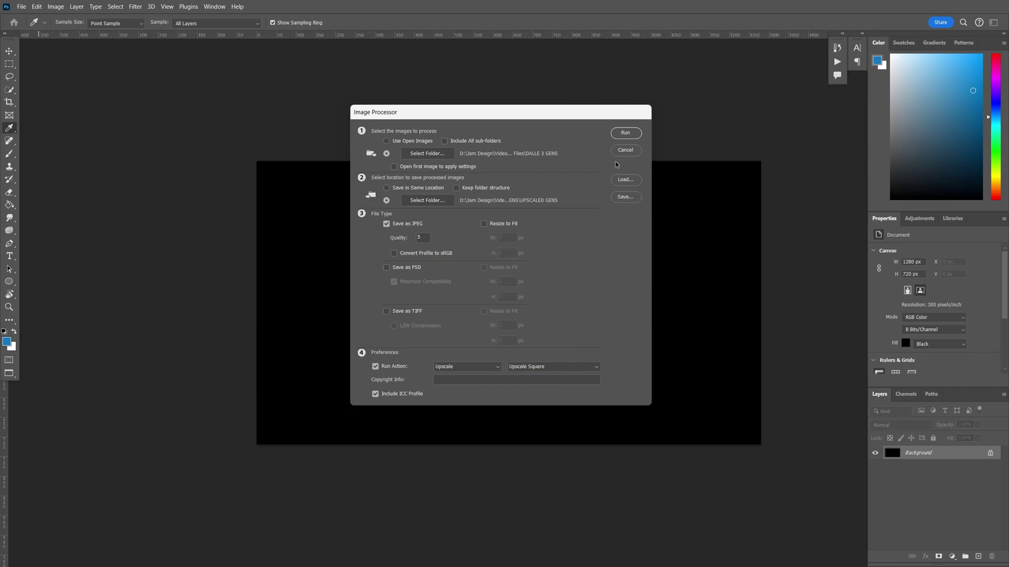
click(633, 132)
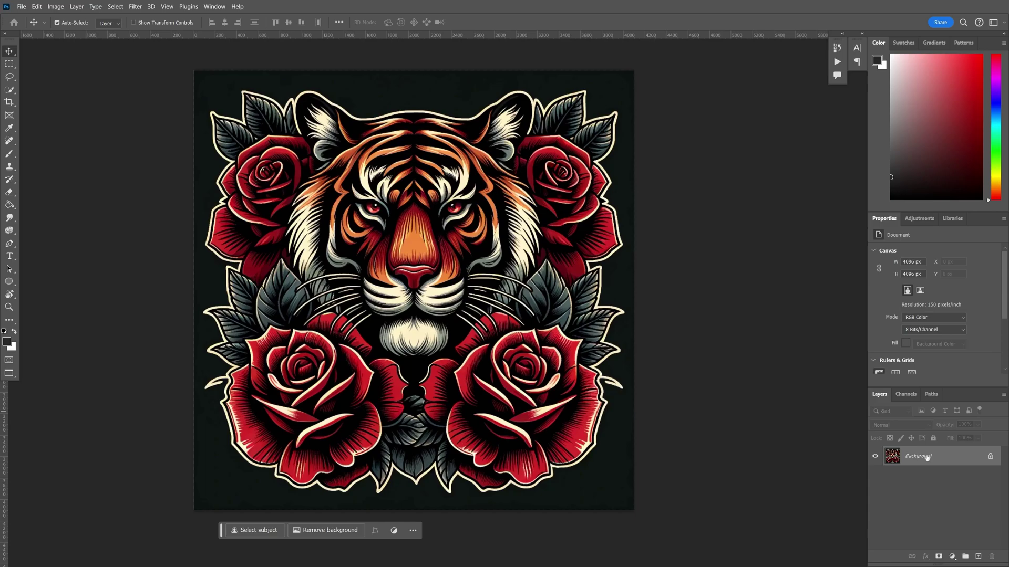
Unlock the Background into Layer 0 and apply Remove Background to the tiger design.
click(992, 461)
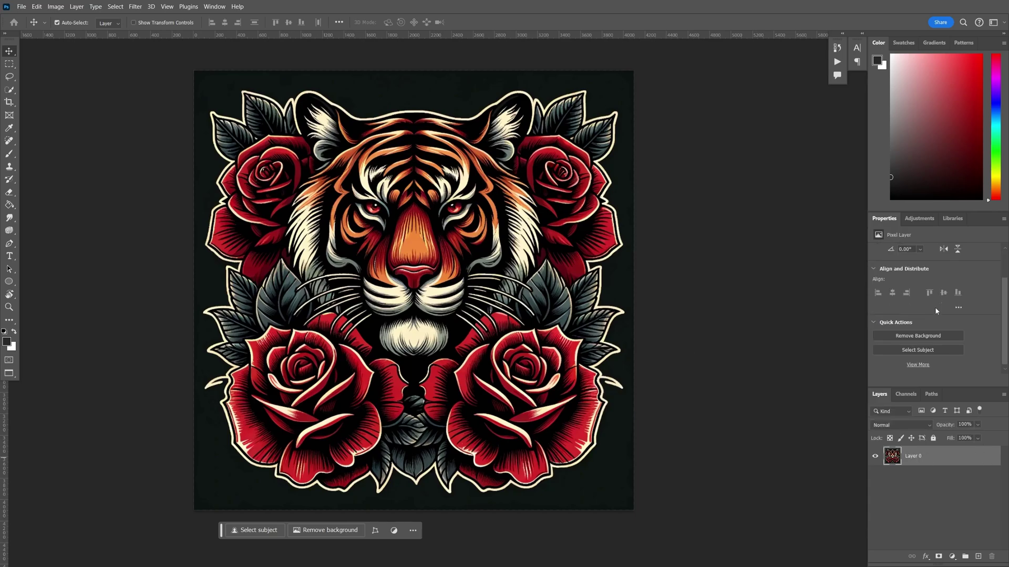
click(926, 338)
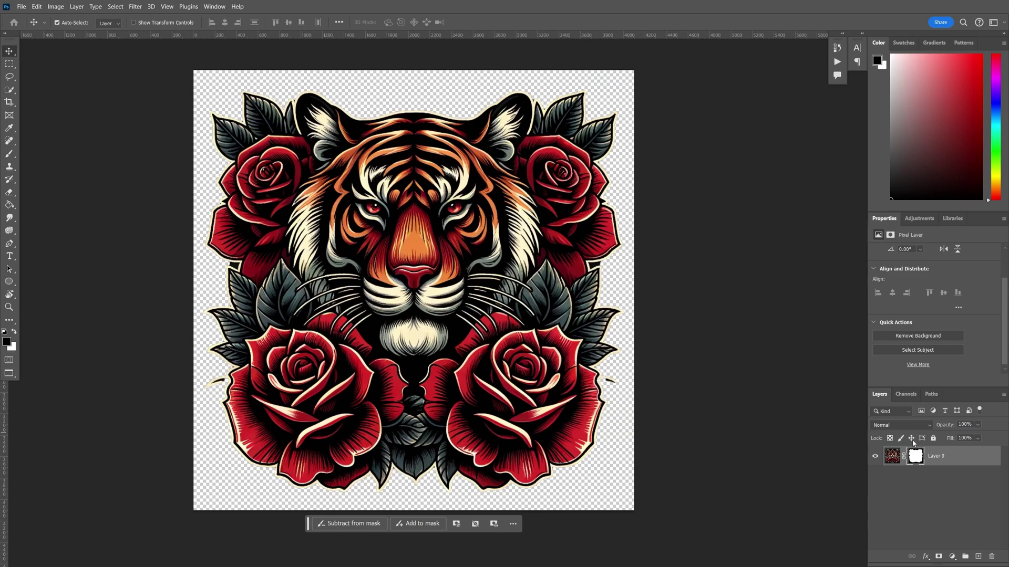
Brush black on the mask over the stray stroke tail and cream spur beside the rose.
click(915, 456)
scroll(609, 399, up, 5)
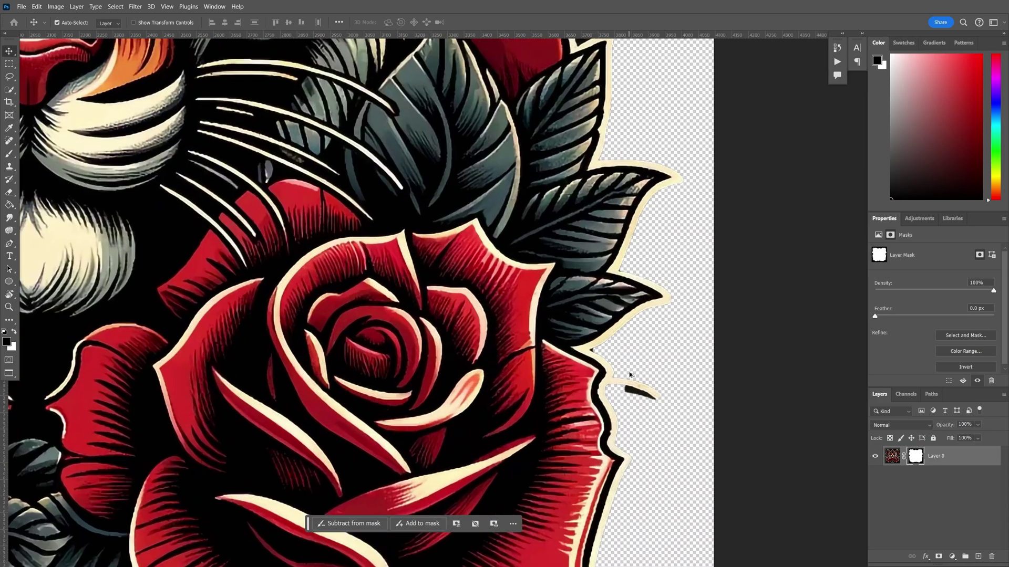
scroll(630, 375, up, 4)
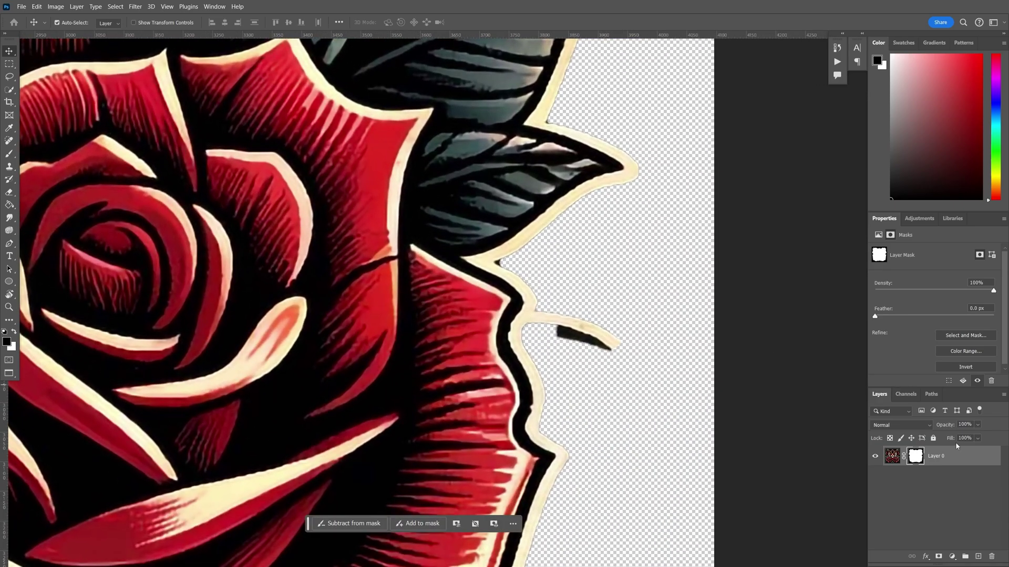
key(b)
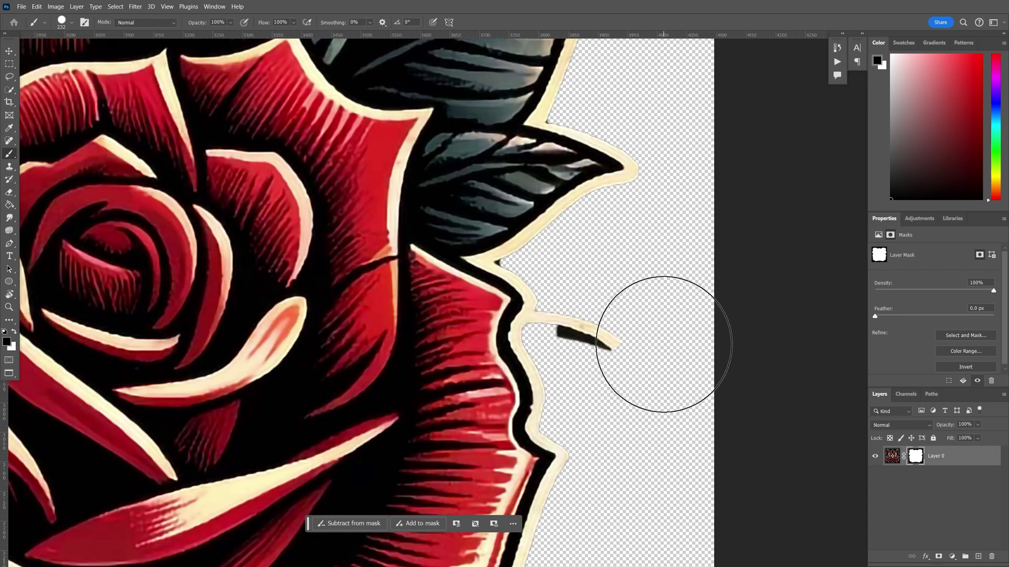
mouse_move(657, 349)
mouse_down()
mouse_move(619, 333)
mouse_move(637, 331)
mouse_move(581, 333)
mouse_up()
click(551, 329)
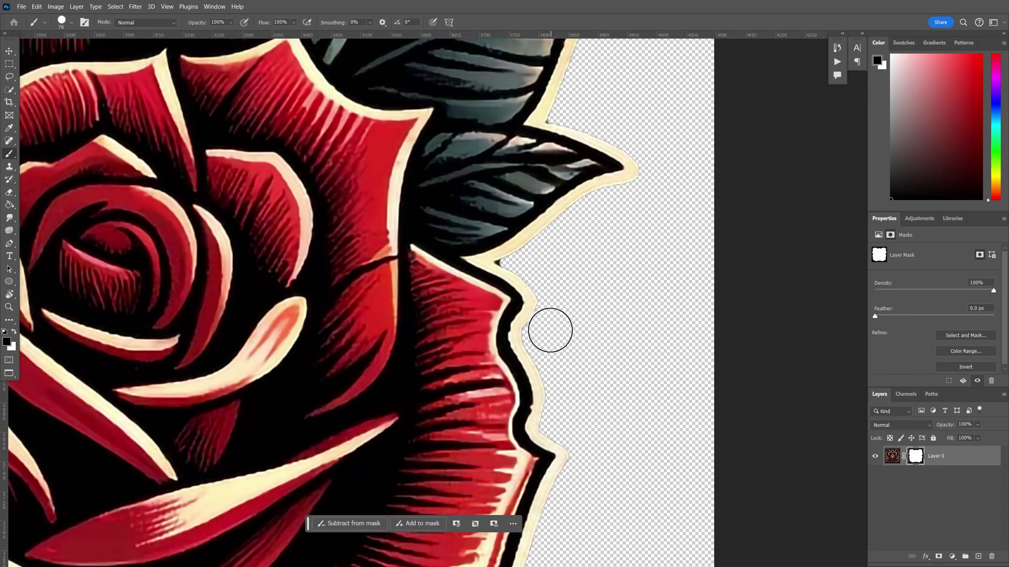
Mask out the small stray stroke beside the left rose near the tiger face.
scroll(590, 282, down, 5)
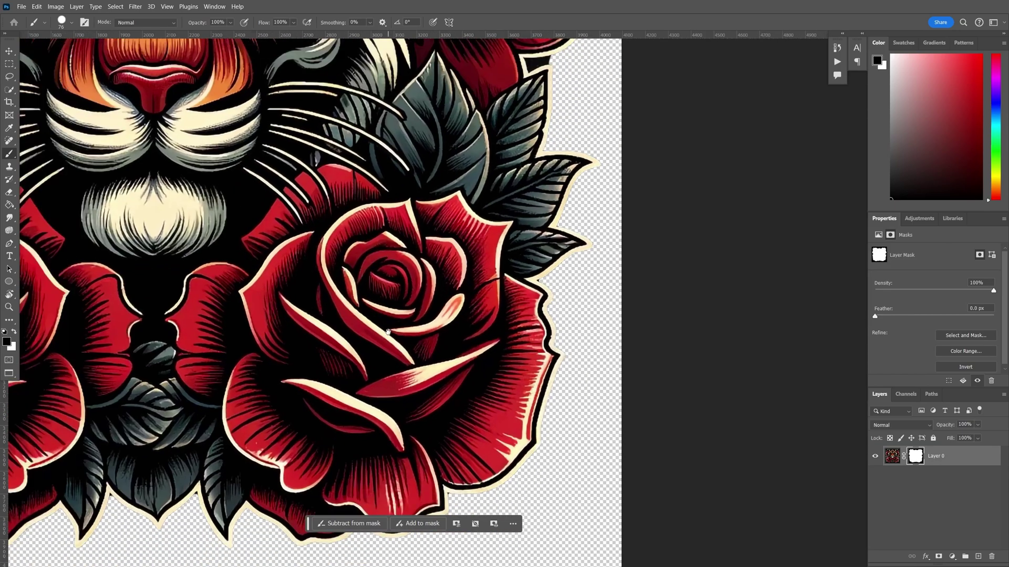
scroll(388, 331, down, 2)
scroll(462, 247, down, 1)
drag(136, 226, 448, 361)
key(alt+space)
key(Escape)
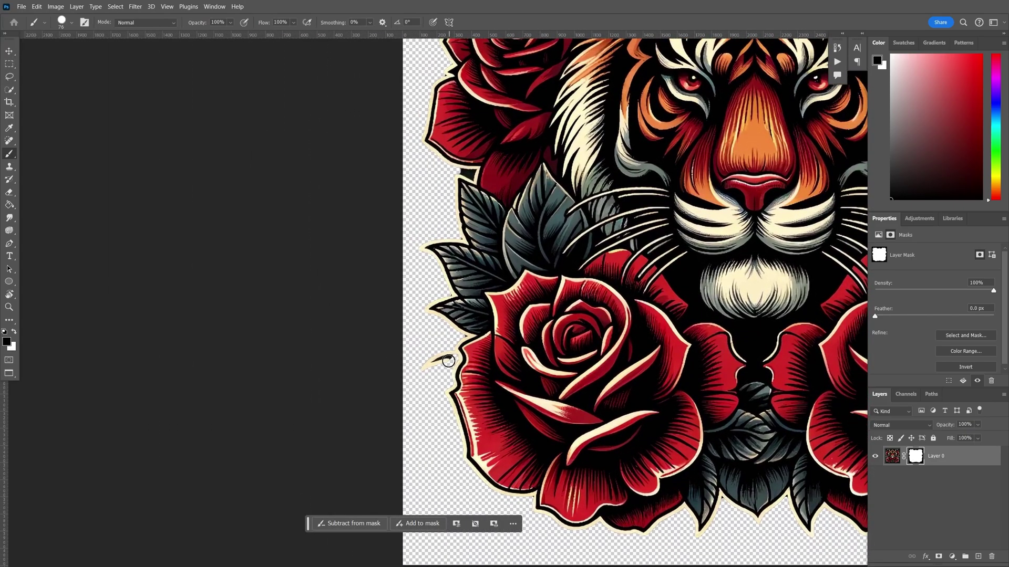
scroll(448, 361, up, 8)
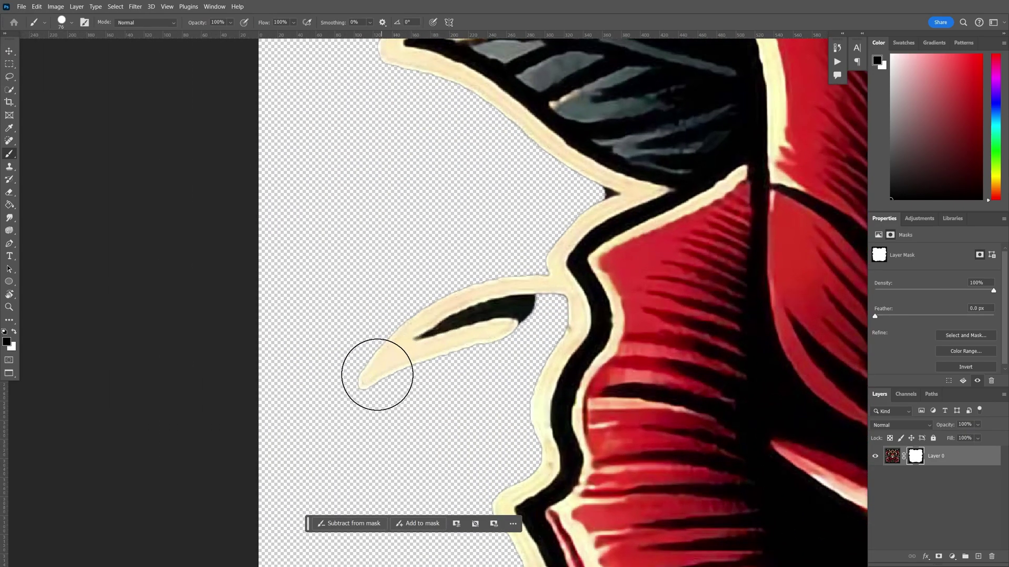
mouse_move(378, 374)
mouse_down()
mouse_move(450, 301)
mouse_move(464, 338)
mouse_move(509, 295)
mouse_move(523, 305)
mouse_up()
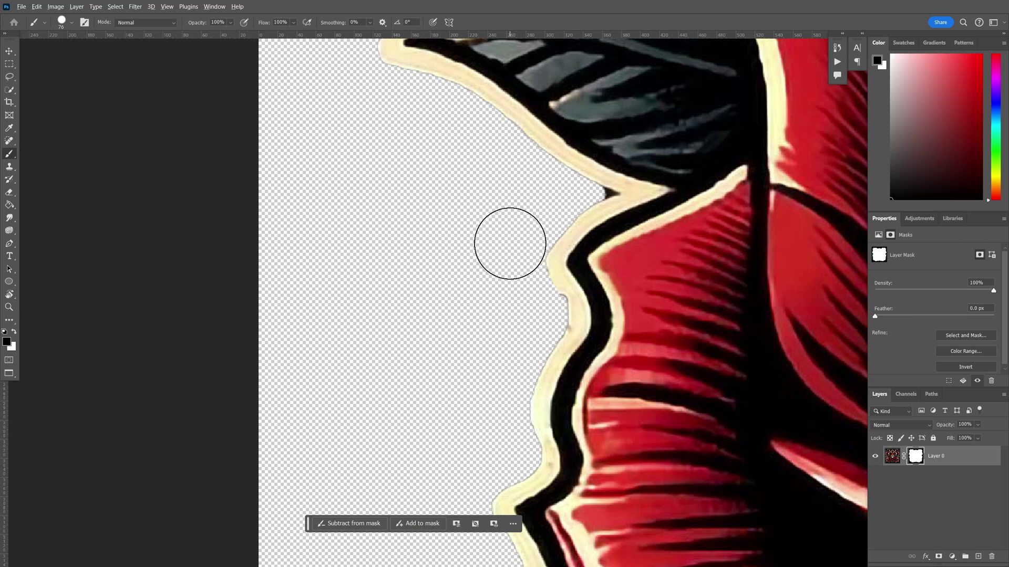
Fit the whole tiger-and-roses cut-out on screen to check the clean edge.
scroll(509, 244, down, 10)
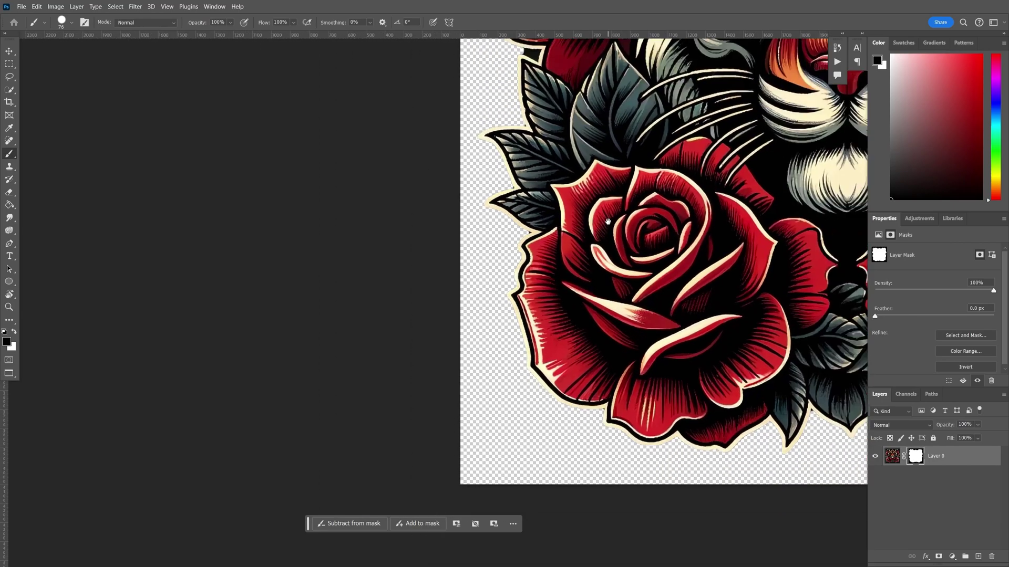
drag(608, 222, 313, 434)
scroll(314, 434, down, 2)
mouse_move(526, 317)
mouse_down()
mouse_move(426, 302)
mouse_move(400, 284)
mouse_move(363, 227)
mouse_move(474, 179)
mouse_move(504, 224)
mouse_up()
key(ctrl+0)
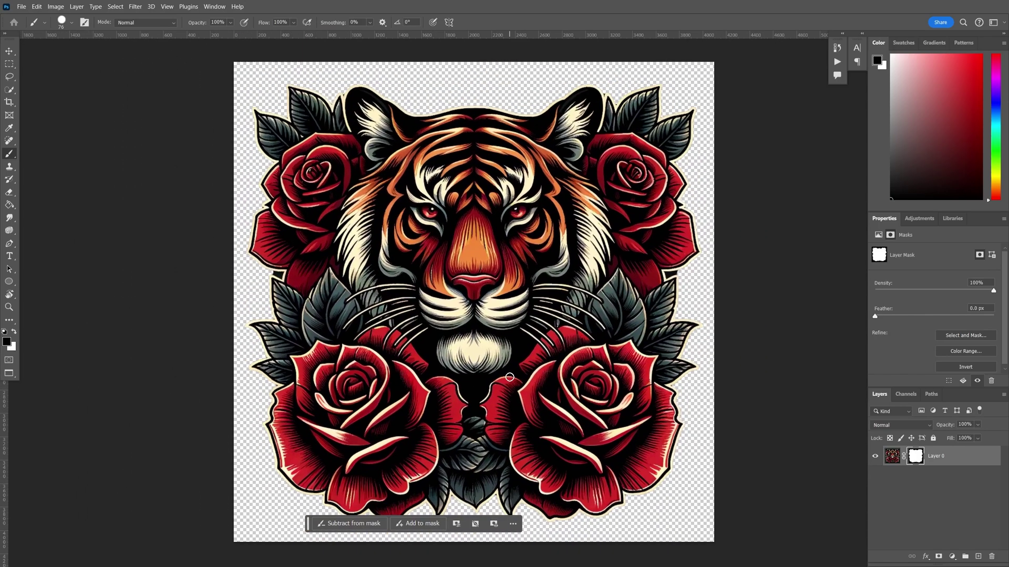
Convert Layer 0 to a smart object and bring up the tiger-wrapped-in-roses design.
right_click(957, 458)
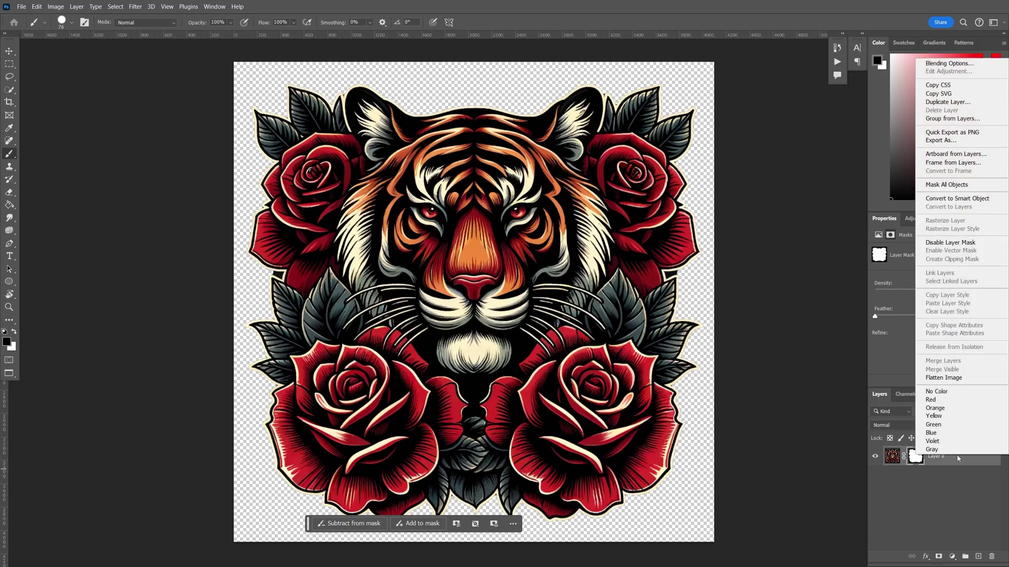
click(957, 199)
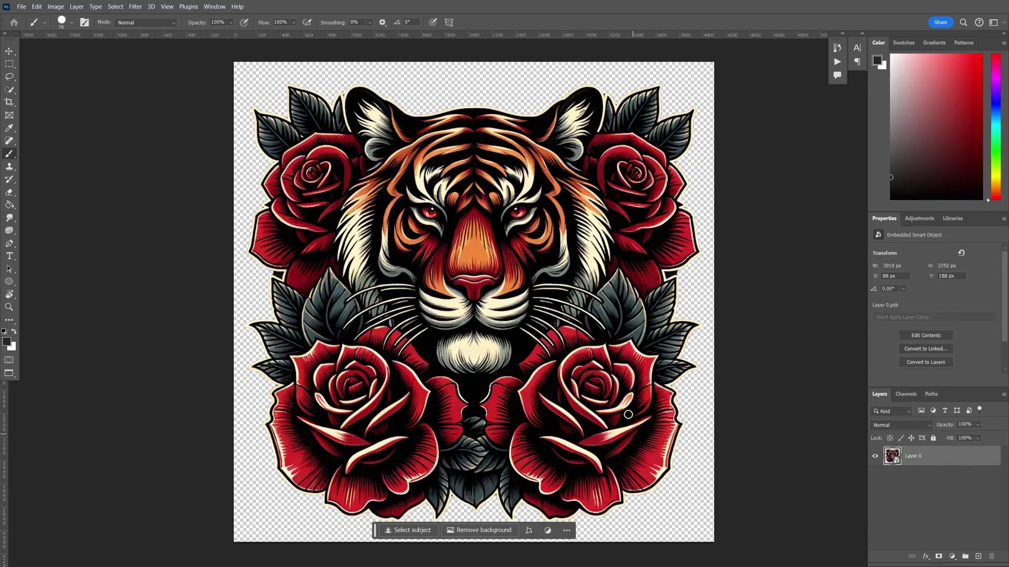
drag(605, 357, 594, 338)
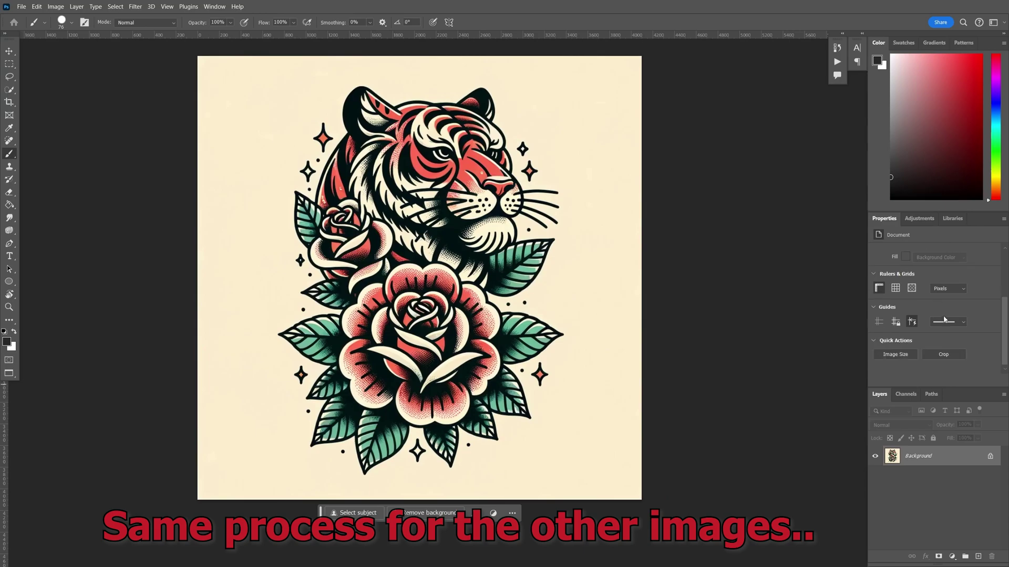
Unlock the tiger-wrapped-in-roses layer and remove its cream background.
click(990, 456)
click(924, 333)
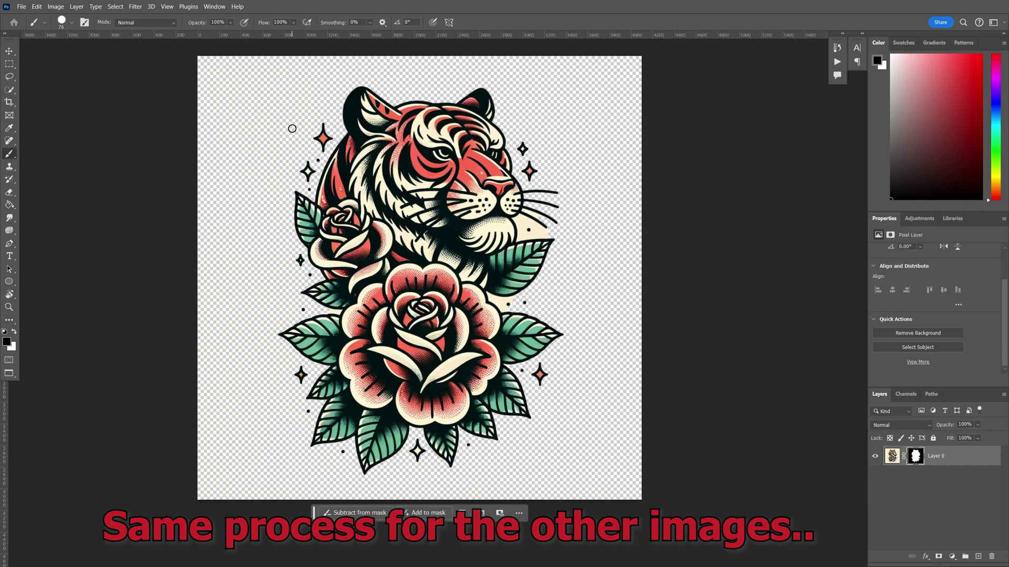
right_click(964, 457)
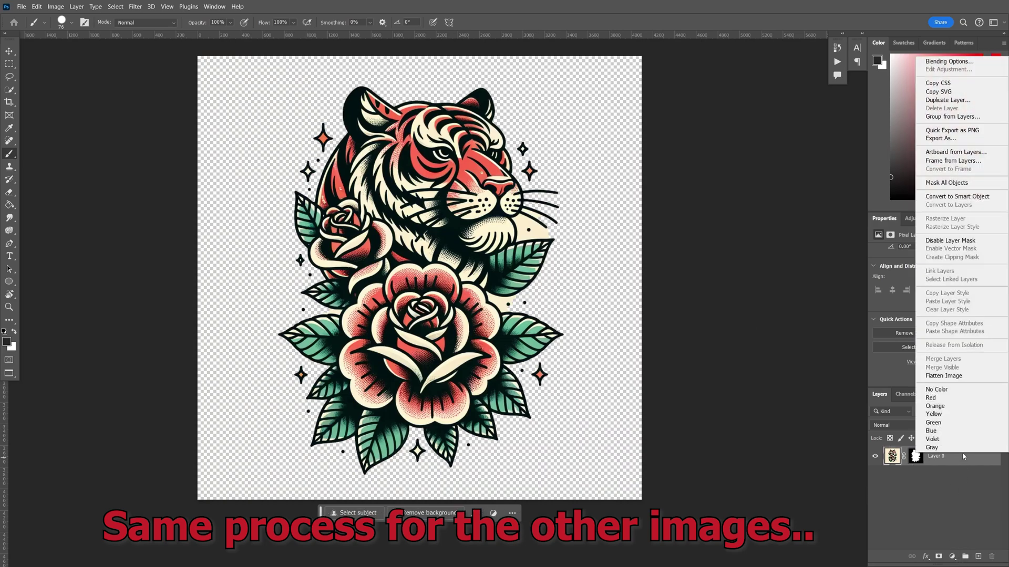
click(969, 469)
scroll(504, 302, up, 10)
Magic Wand the leftover cream between the leaves and fill it black on the mask.
key(w)
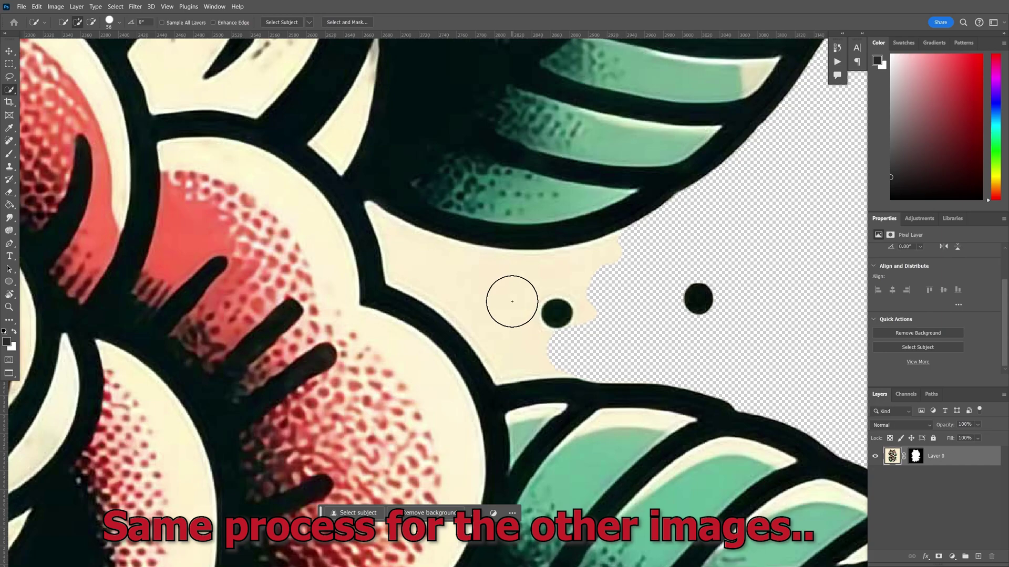
right_click(9, 89)
click(47, 109)
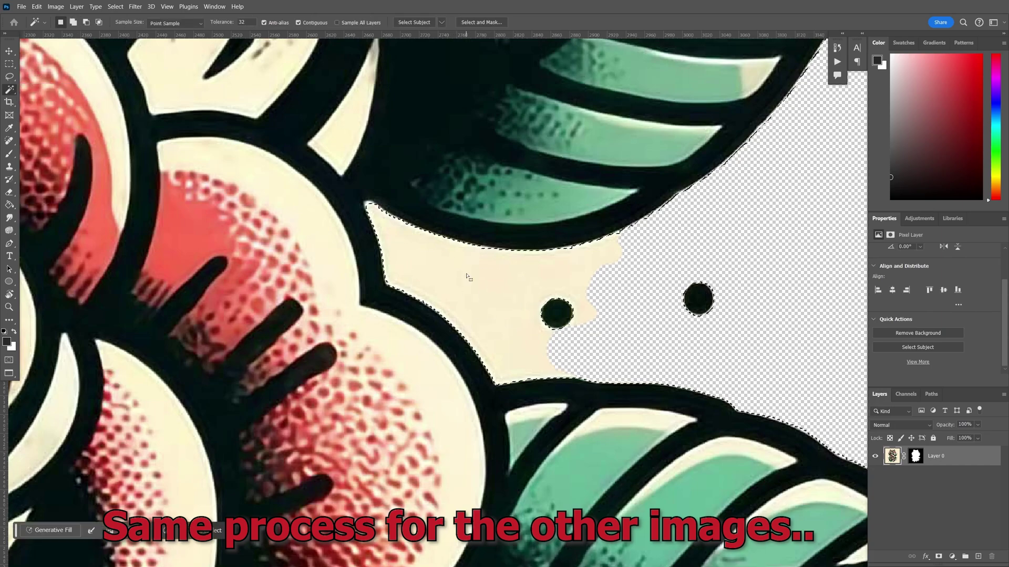
click(466, 277)
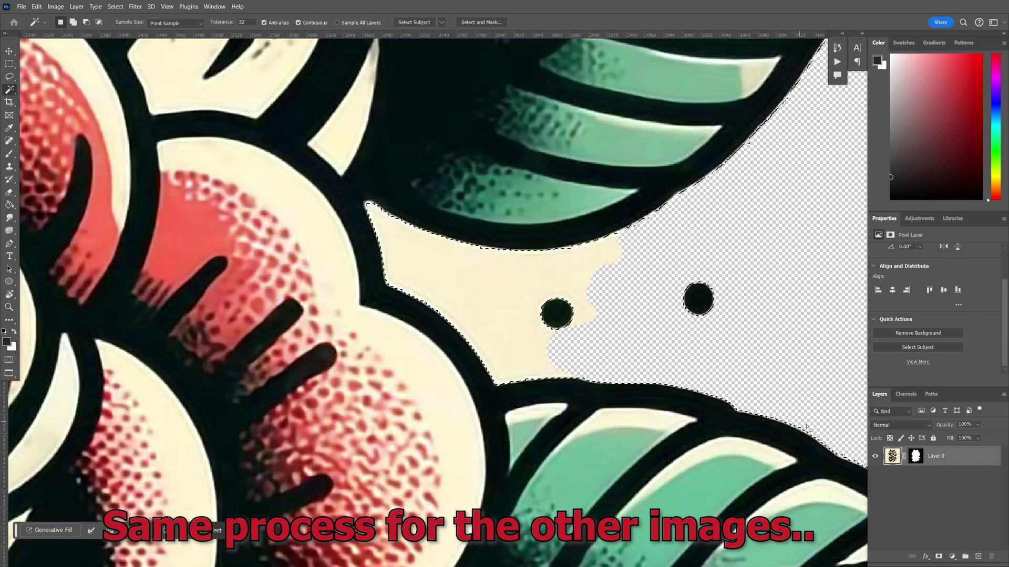
click(915, 456)
key(alt+BackSpace)
key(ctrl+d)
Convert the cut-out layer into a smart object.
scroll(550, 243, down, 5)
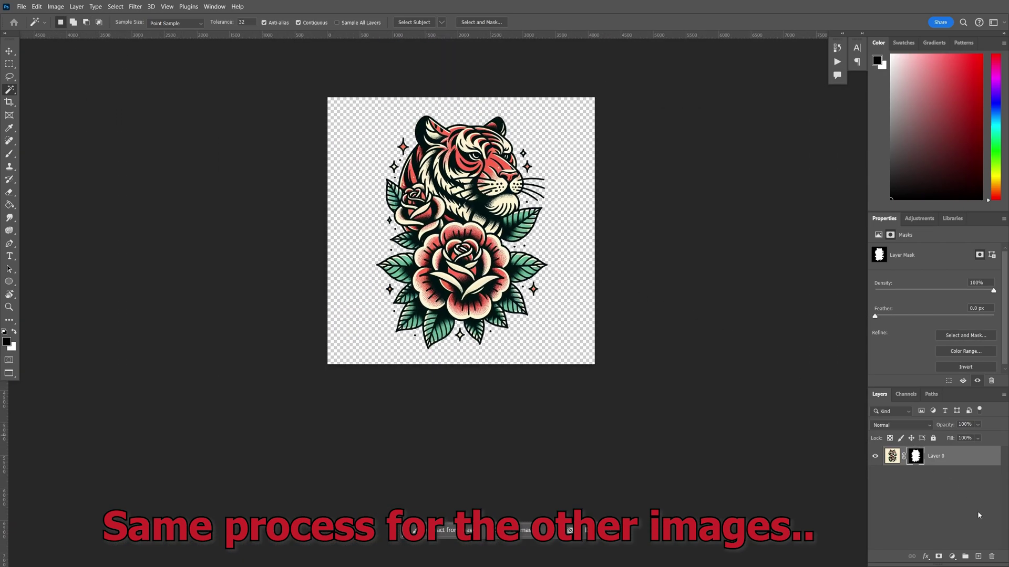
right_click(940, 456)
click(941, 206)
scroll(488, 176, up, 3)
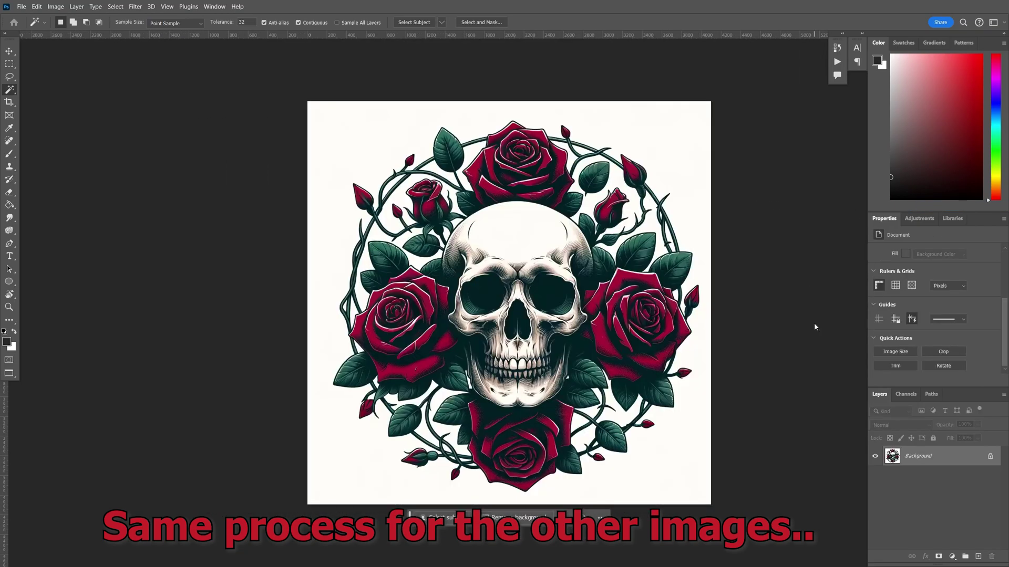
Select the white background and leftover white gaps around the skull-and-roses wreath.
click(909, 335)
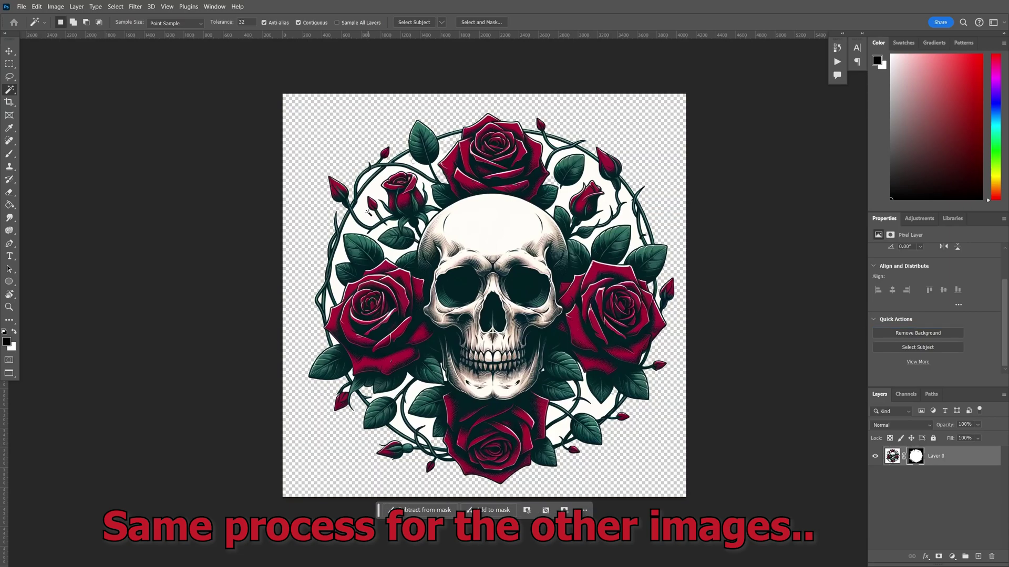
click(370, 213)
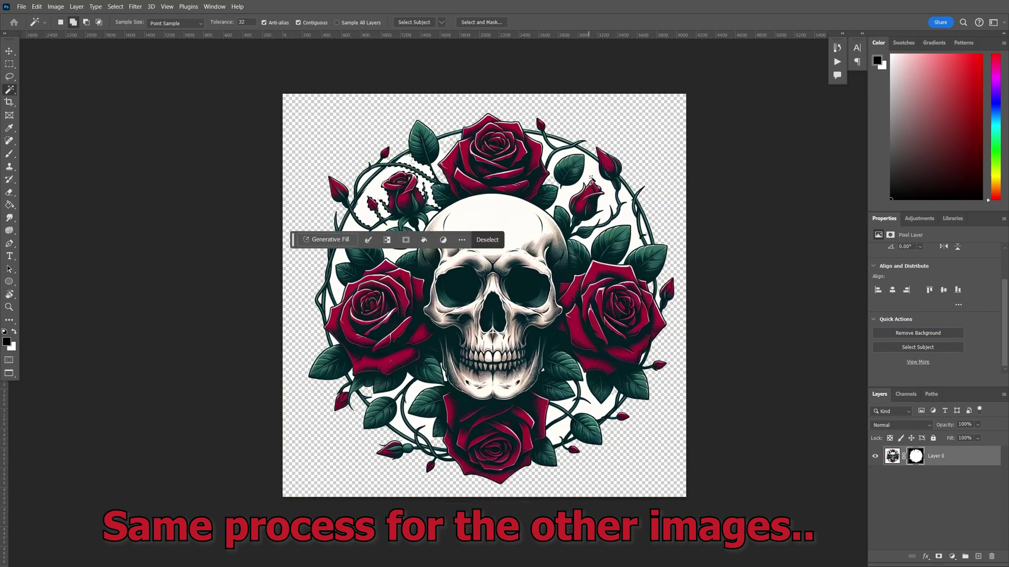
click(560, 150)
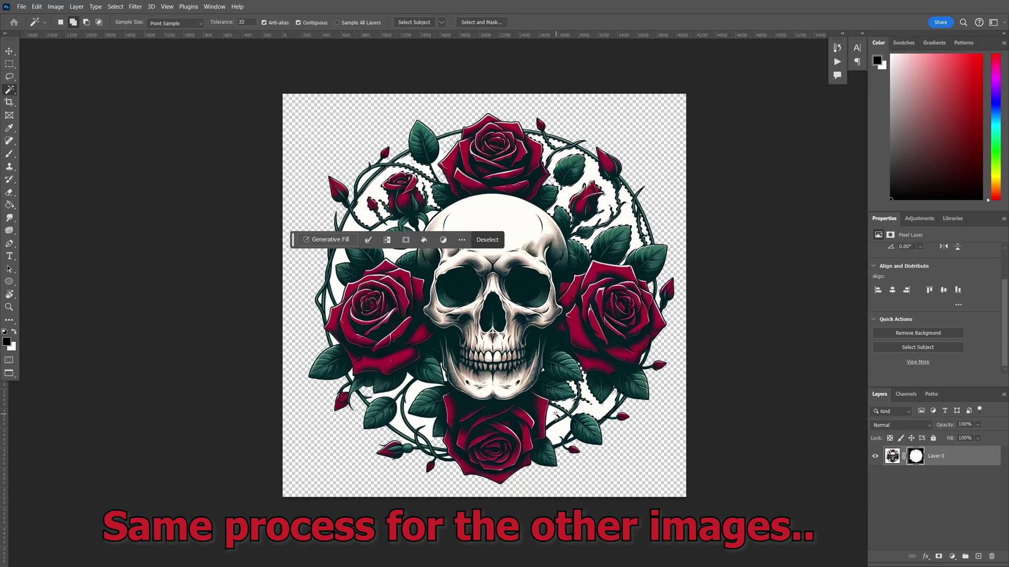
click(561, 434)
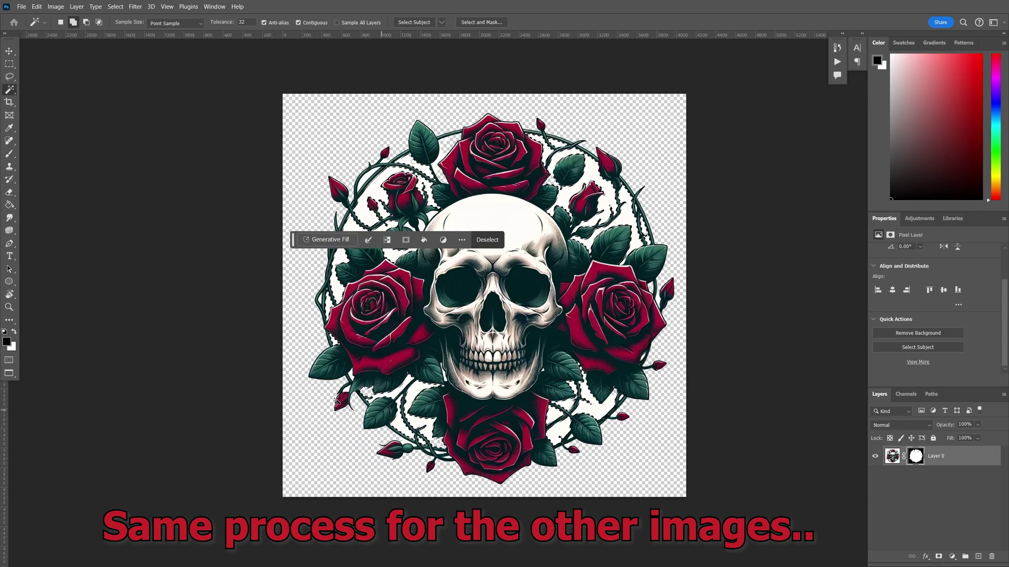
Mask out the selected white areas and convert Layer 0 to a smart object.
key(Delete)
key(ctrl+d)
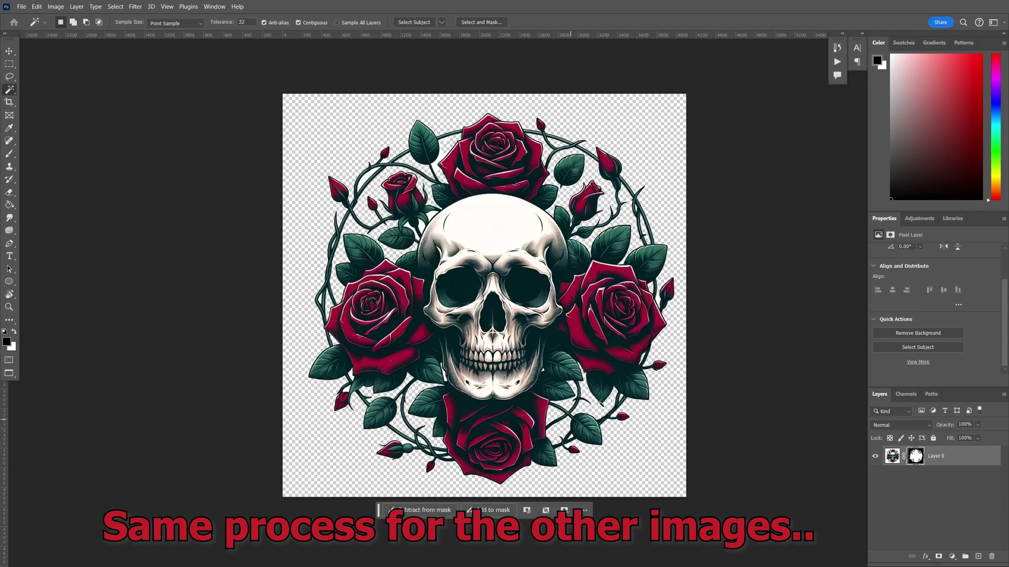
right_click(977, 455)
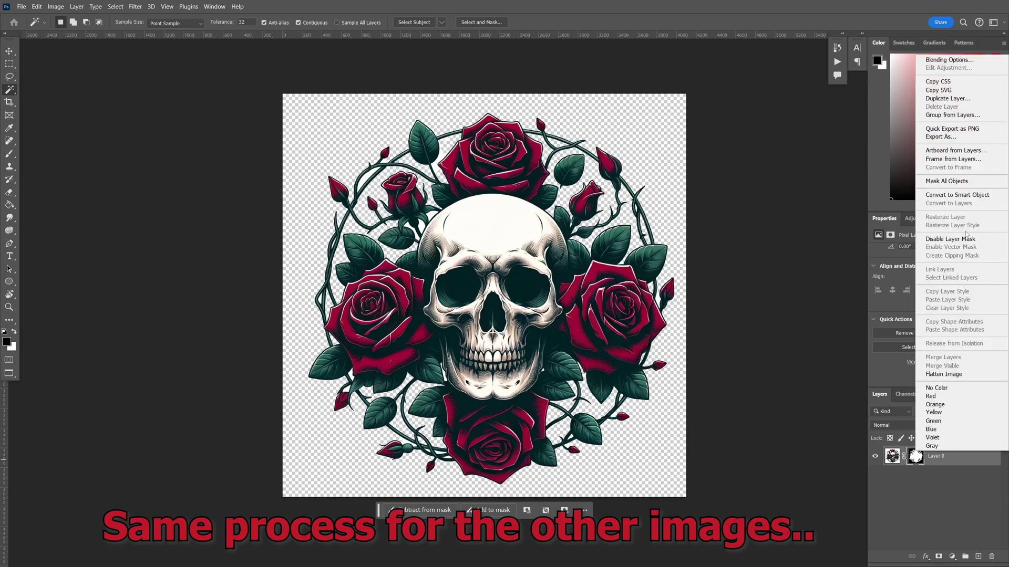
click(961, 197)
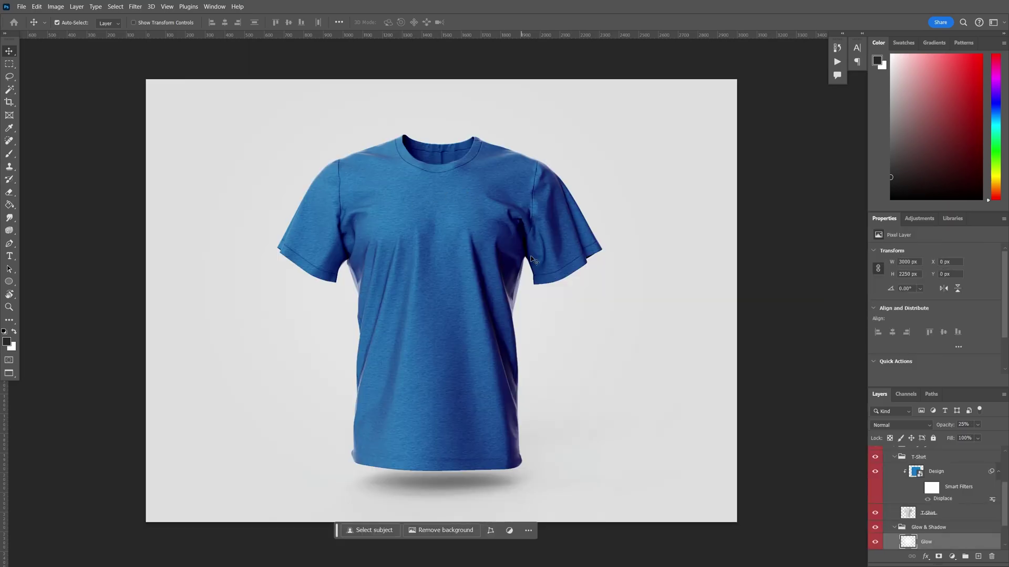
Open the Design smart object inside the mockup's T-Shirt group for editing.
scroll(940, 487, up, 3)
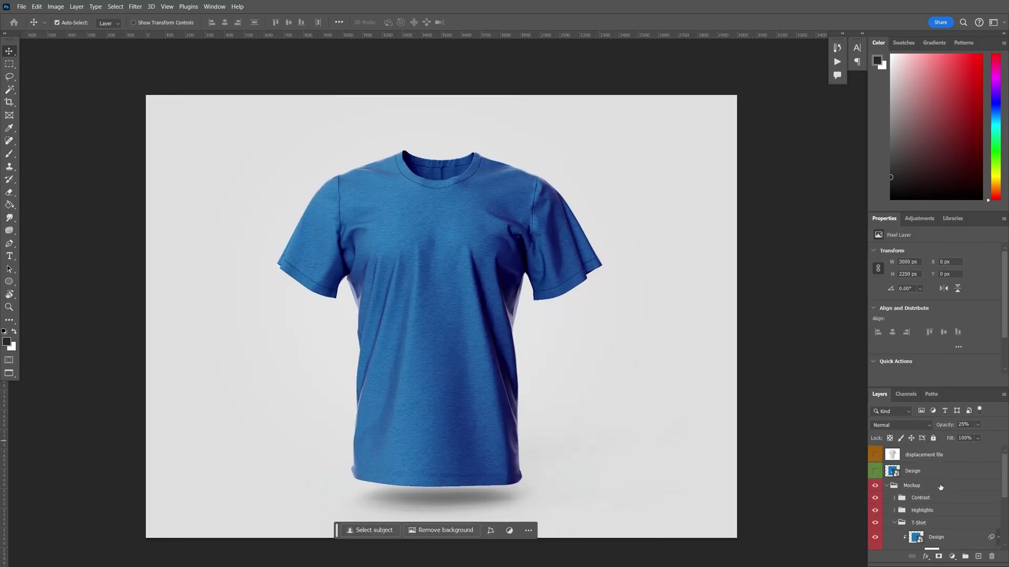
key(alt+])
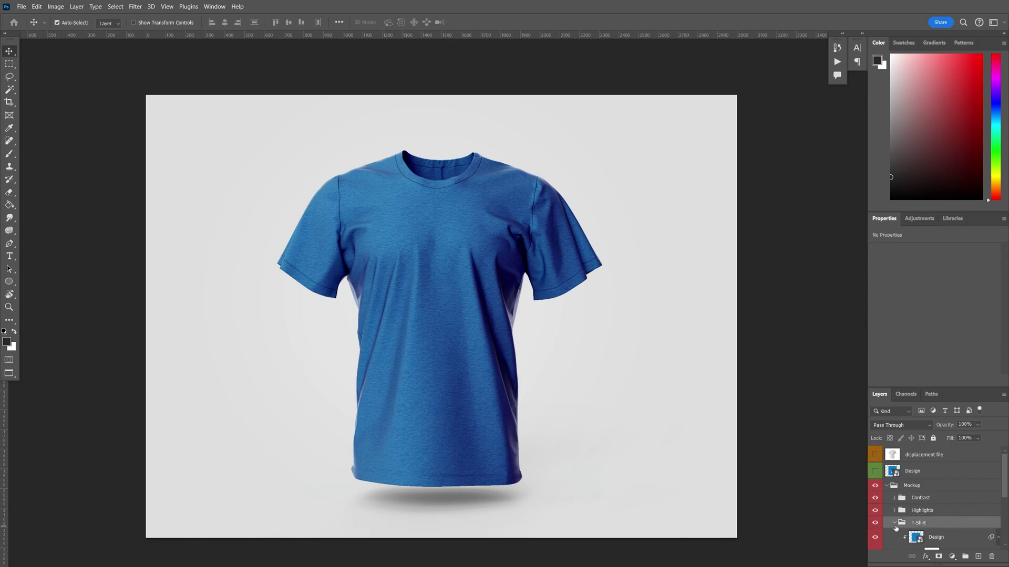
scroll(898, 528, down, 2)
click(914, 505)
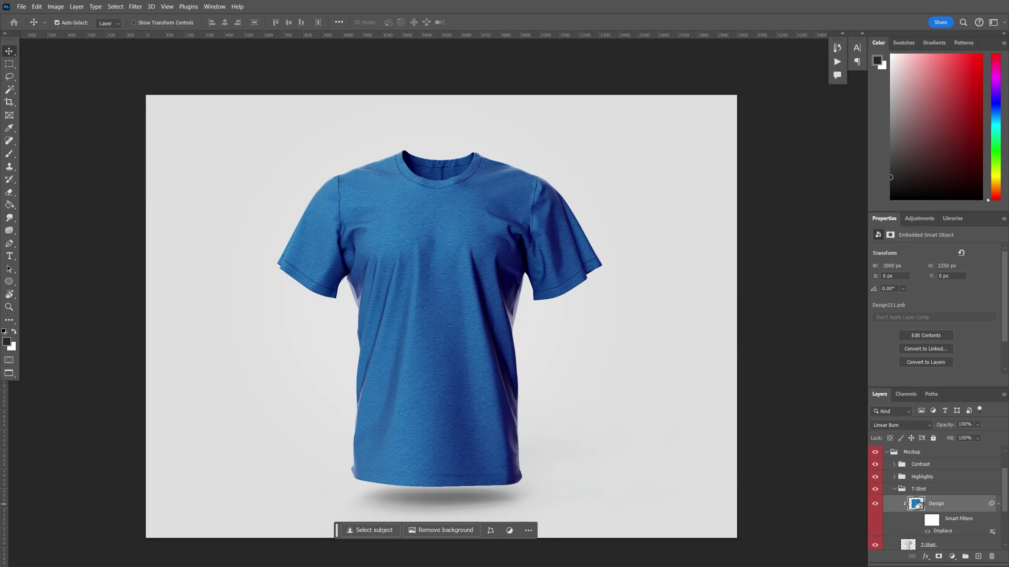
double_click(917, 504)
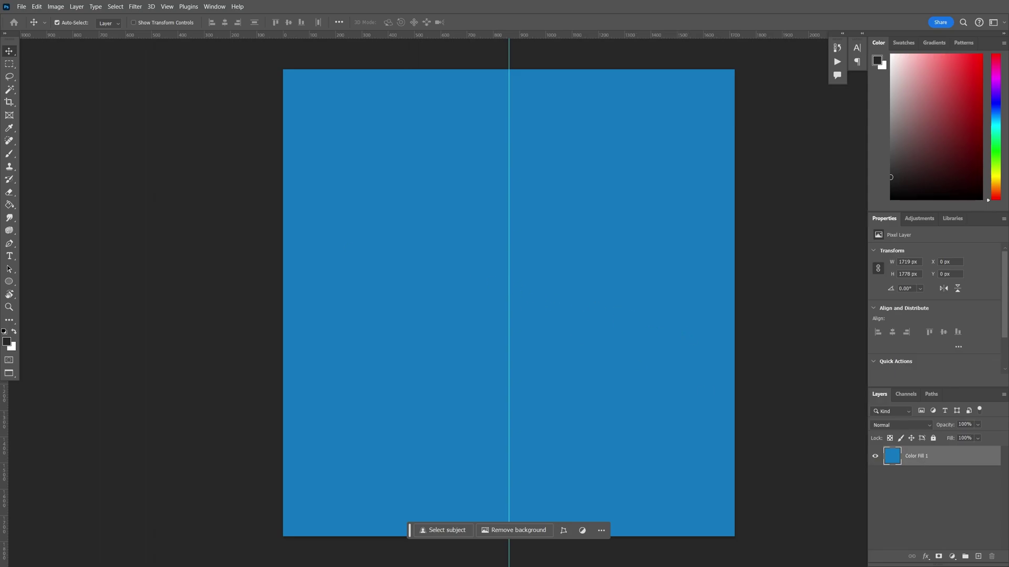
Drag the tiger-and-roses design from its document into the blue Design document.
key(ctrl+Tab)
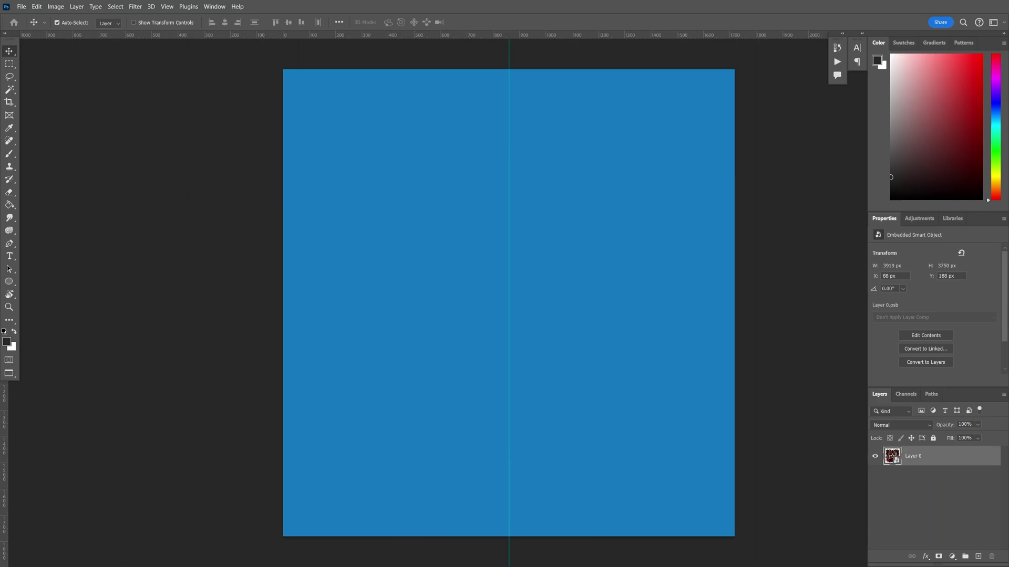
drag(74, 249, 362, 212)
scroll(463, 270, down, 1)
scroll(463, 270, down, 2)
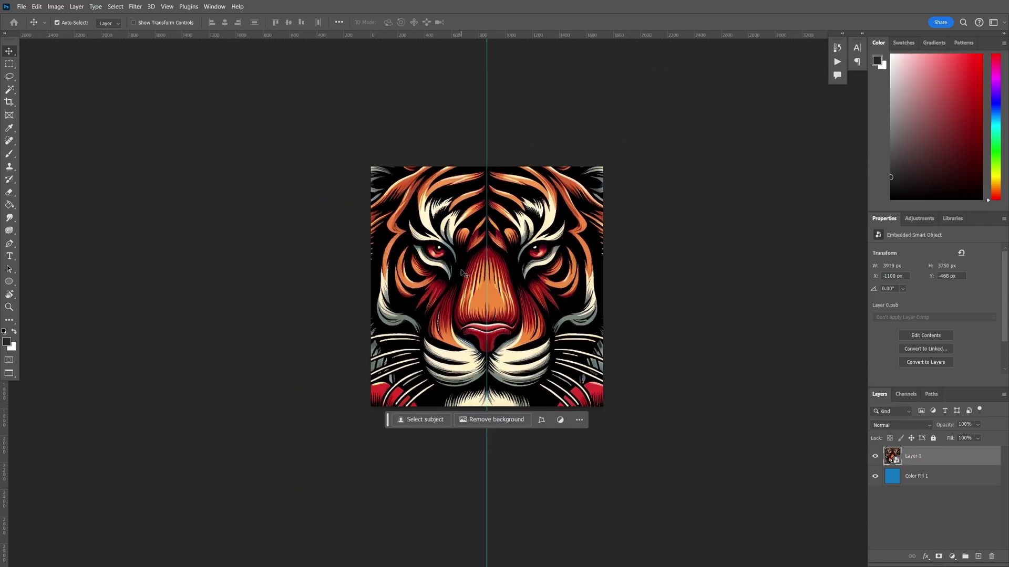
Scale the tiger design down to 576 x 551 px and position it in the upper middle.
key(ctrl+t)
drag(677, 523, 509, 363)
drag(502, 321, 502, 239)
scroll(490, 263, up, 3)
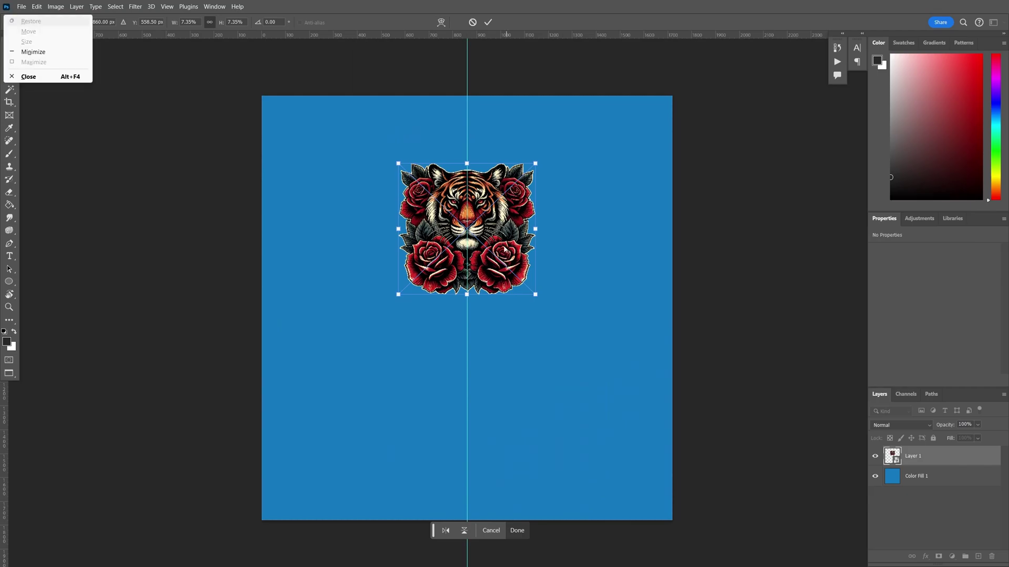
key(Return)
mouse_move(501, 250)
mouse_down()
mouse_move(502, 242)
mouse_move(519, 249)
mouse_up()
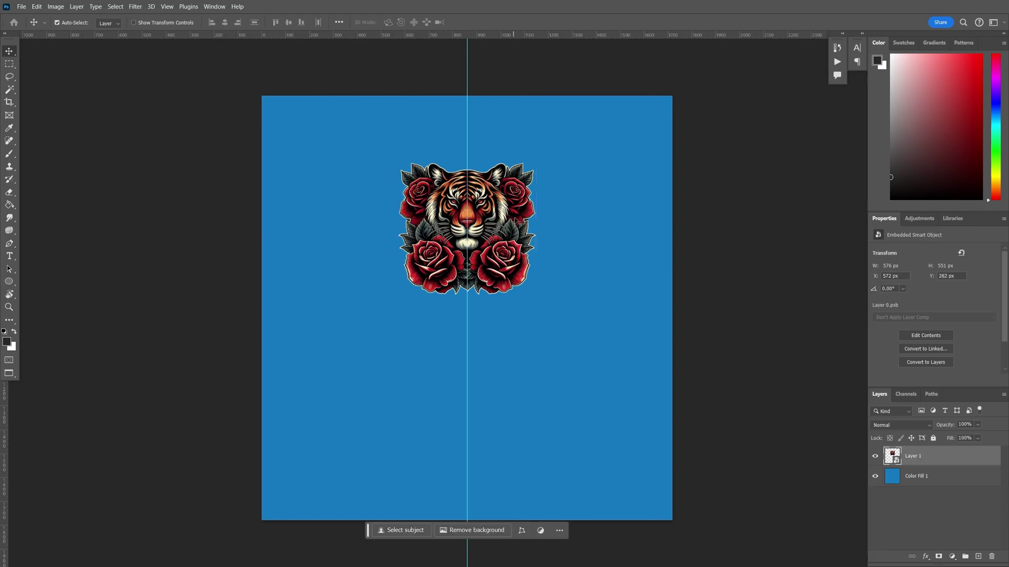
Delete the blue Color Fill 1 layer.
scroll(464, 271, up, 2)
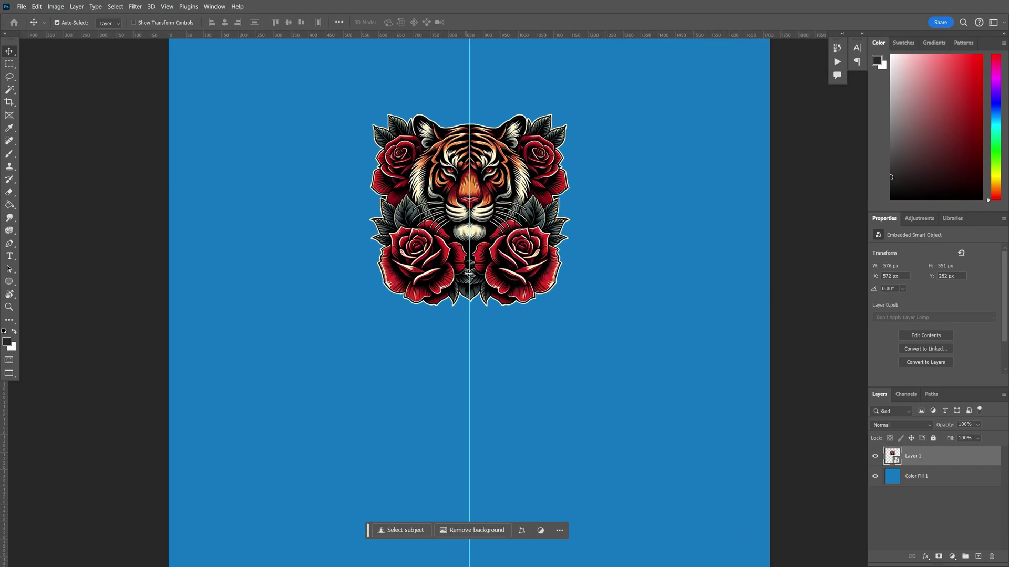
click(442, 351)
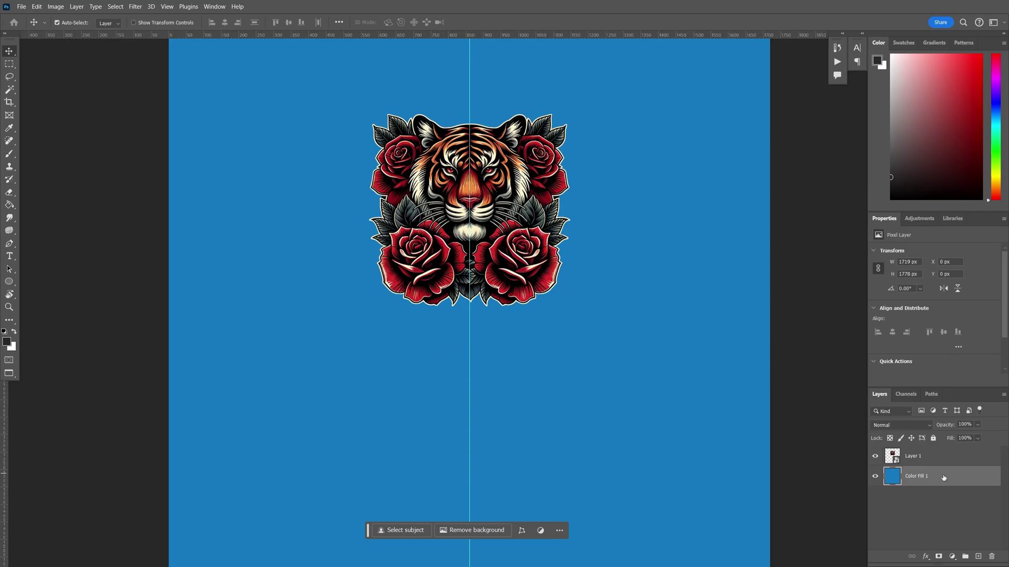
click(992, 556)
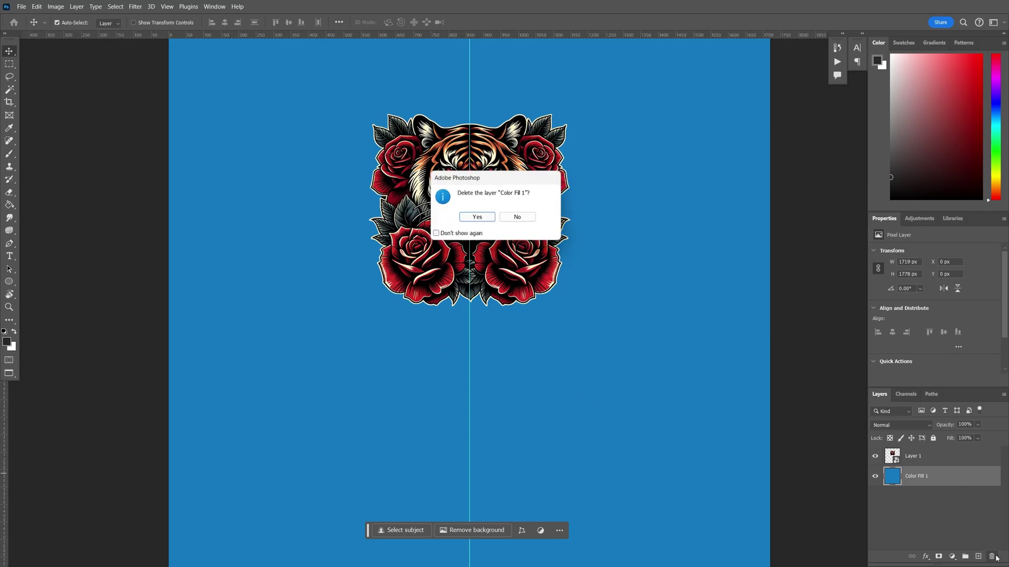
click(466, 217)
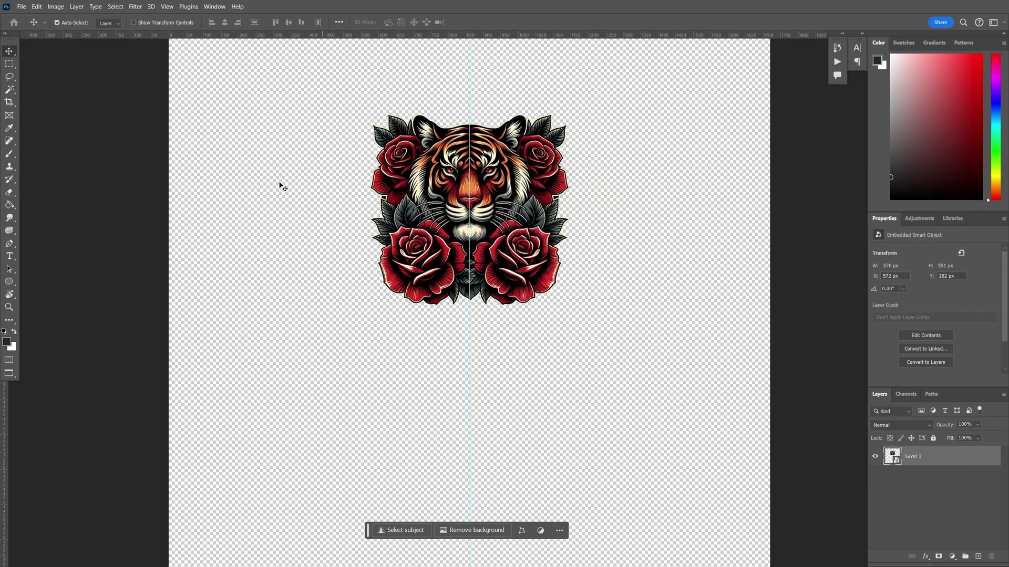
Add a new Solid Color fill layer and move it beneath the tiger design.
click(76, 7)
mouse_move(121, 122)
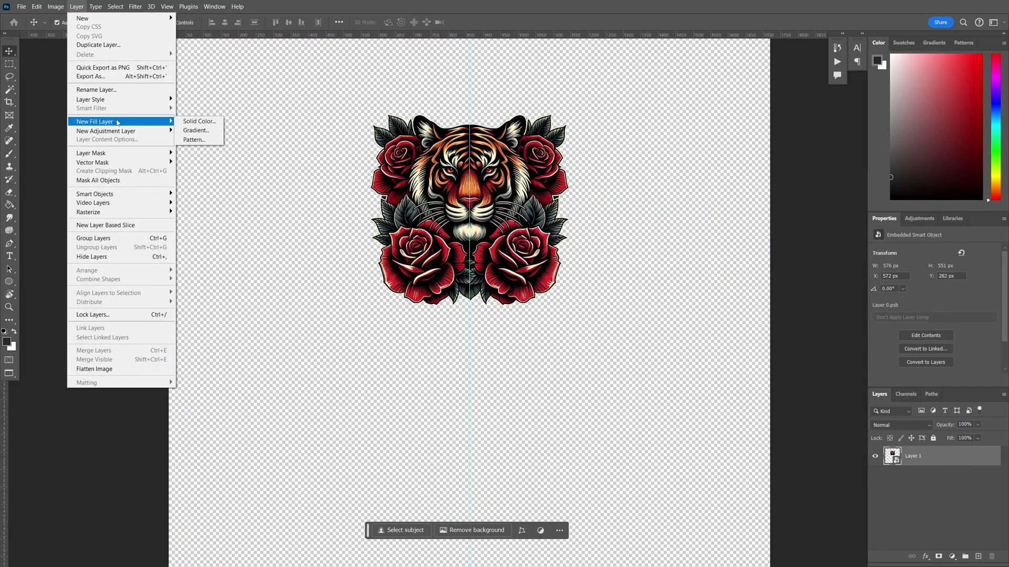
click(207, 124)
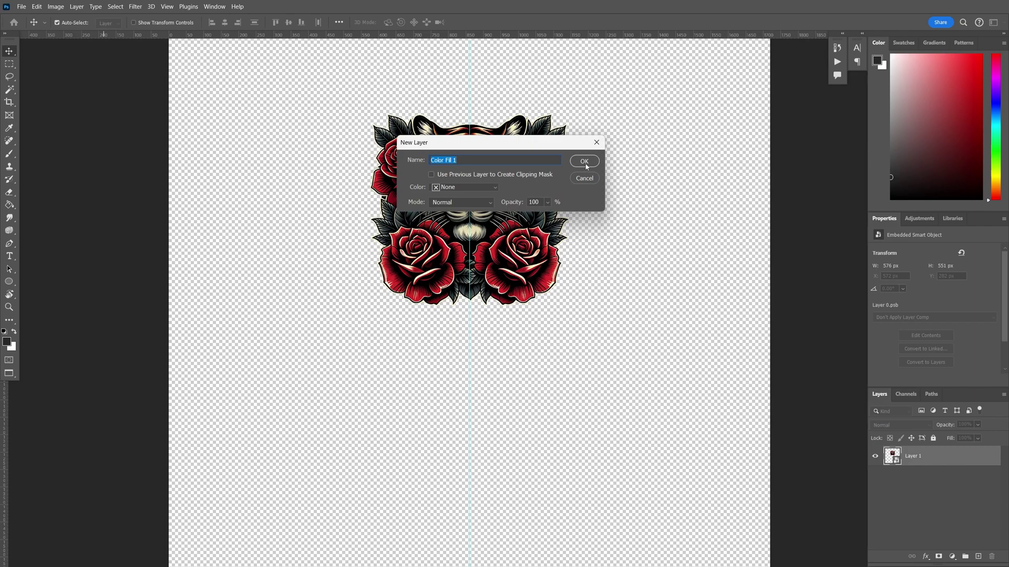
click(584, 162)
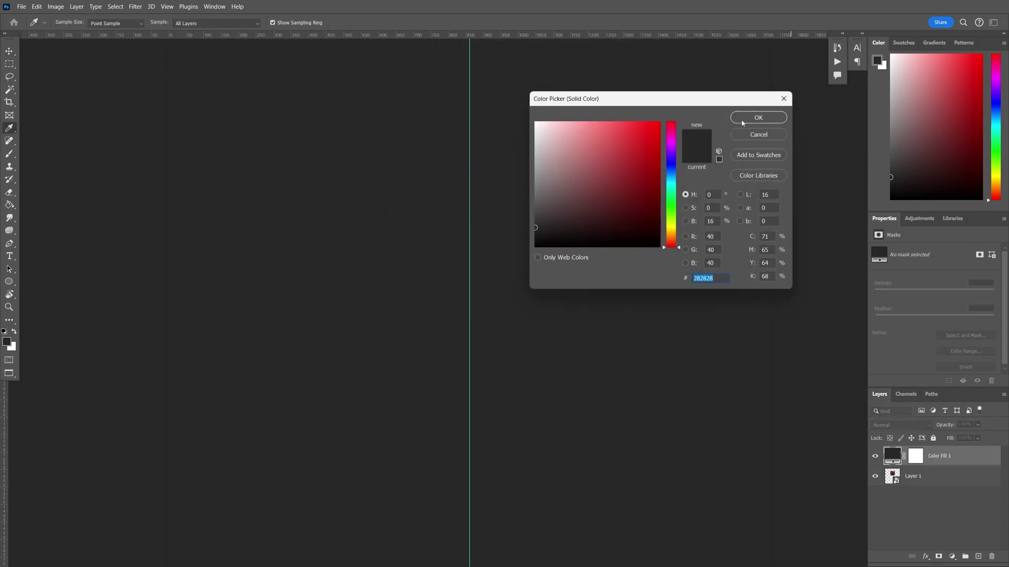
click(758, 117)
drag(941, 456, 946, 486)
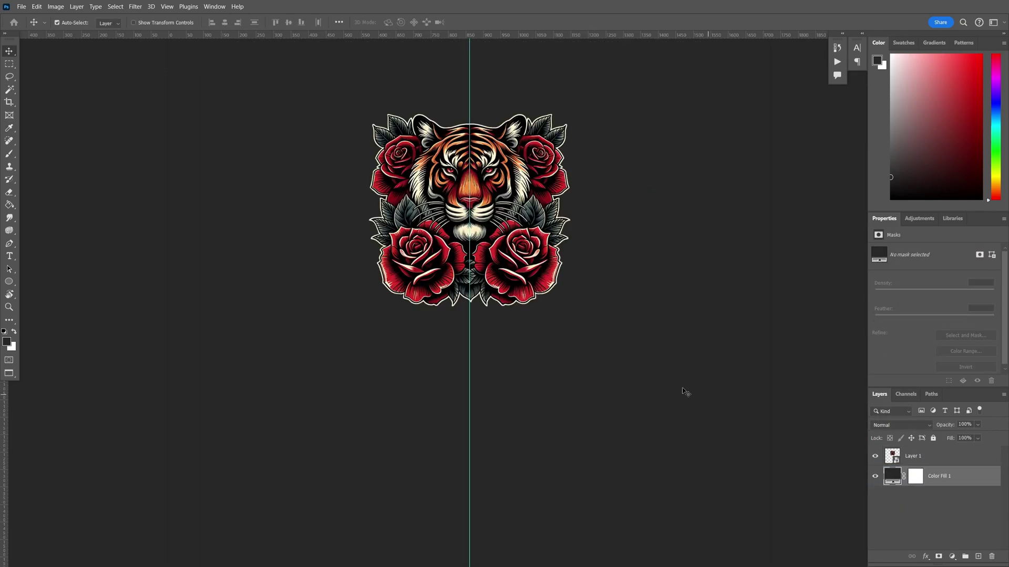
Change the fill colour to a sampled slate grey-blue, hex 4a585d.
double_click(893, 476)
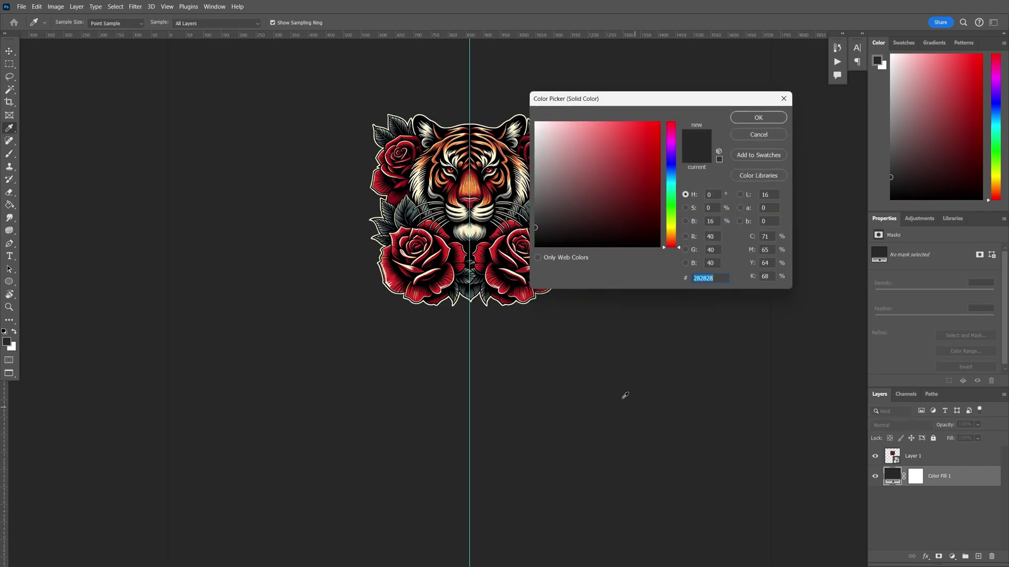
click(411, 208)
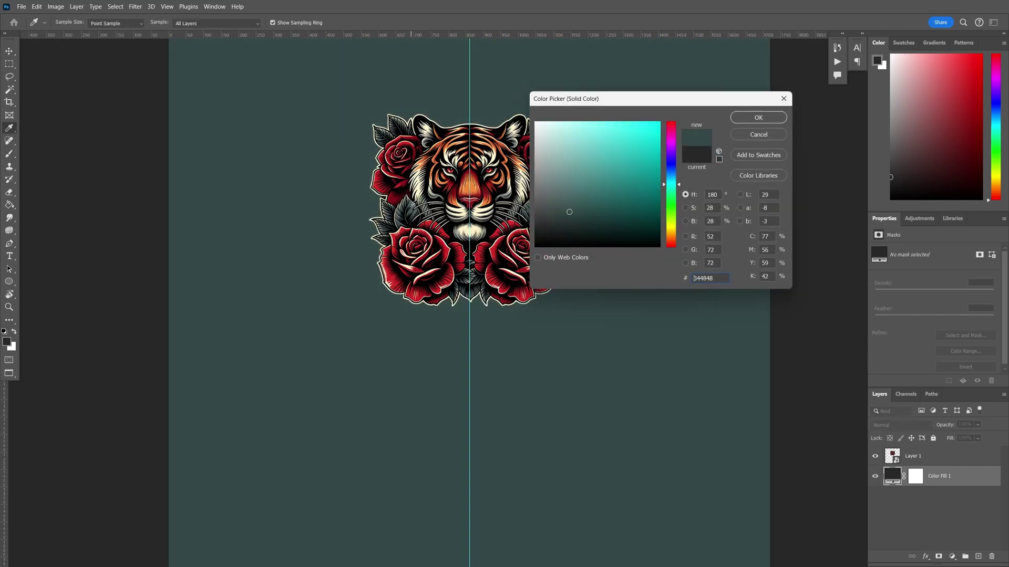
mouse_move(411, 208)
mouse_down()
mouse_move(399, 174)
mouse_move(436, 162)
mouse_move(413, 205)
mouse_up()
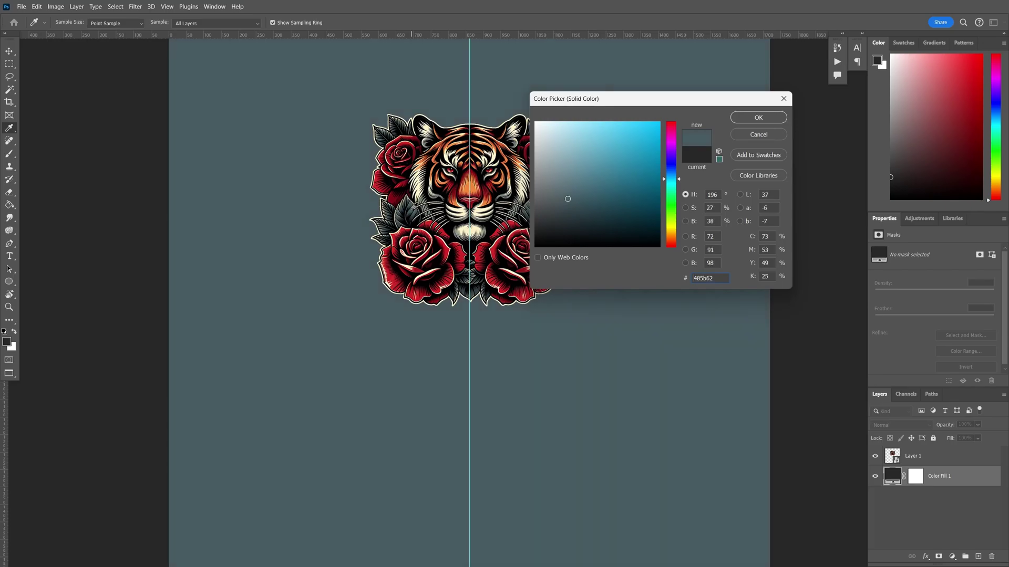
click(413, 206)
key(Return)
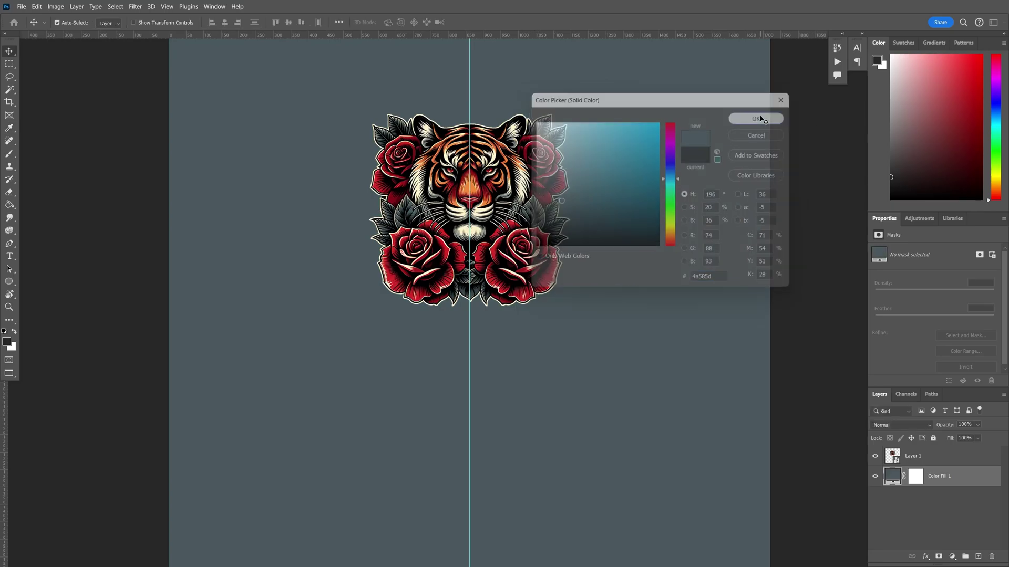
Select the tiger layer, attempt to open its contents, and dismiss the missing-file error.
click(956, 461)
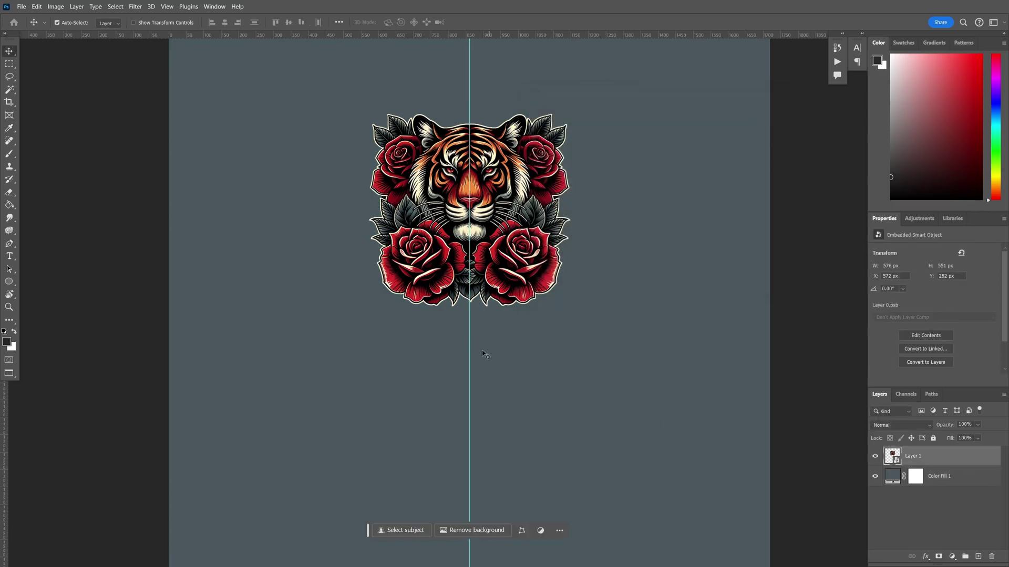
double_click(465, 270)
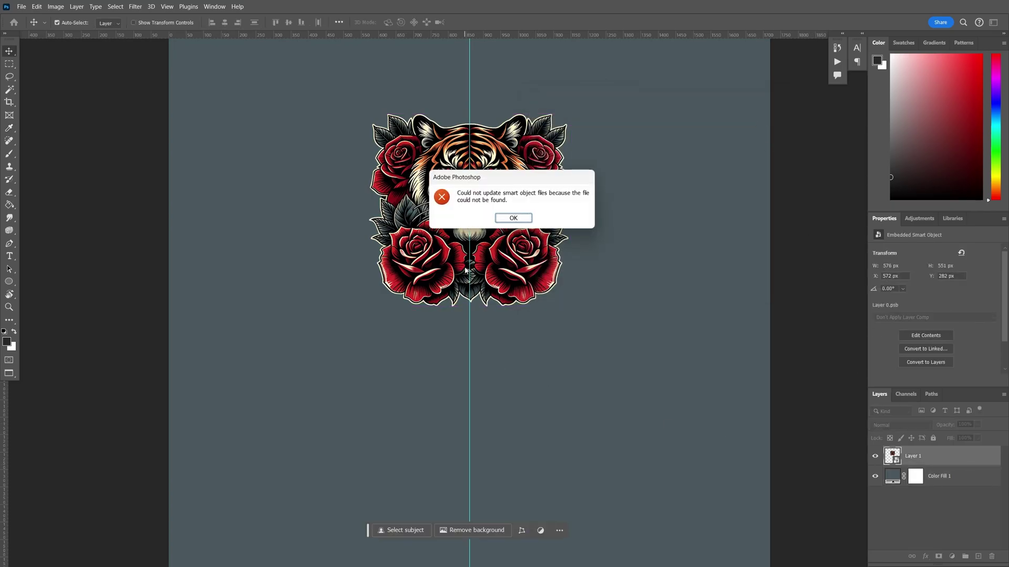
click(513, 218)
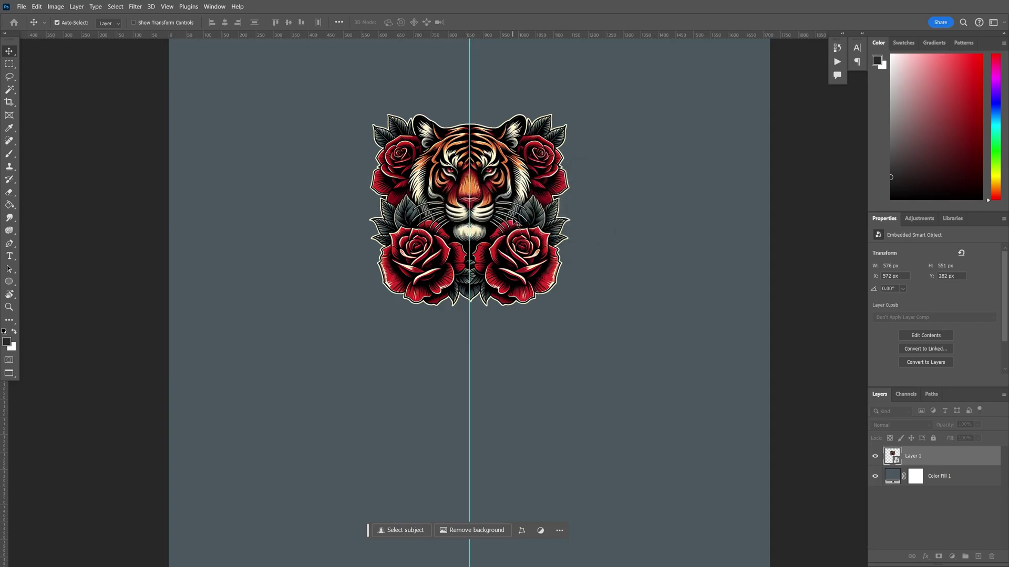
Close the Design document and view the slate grey shirt with the tiger design.
key(ctrl+w)
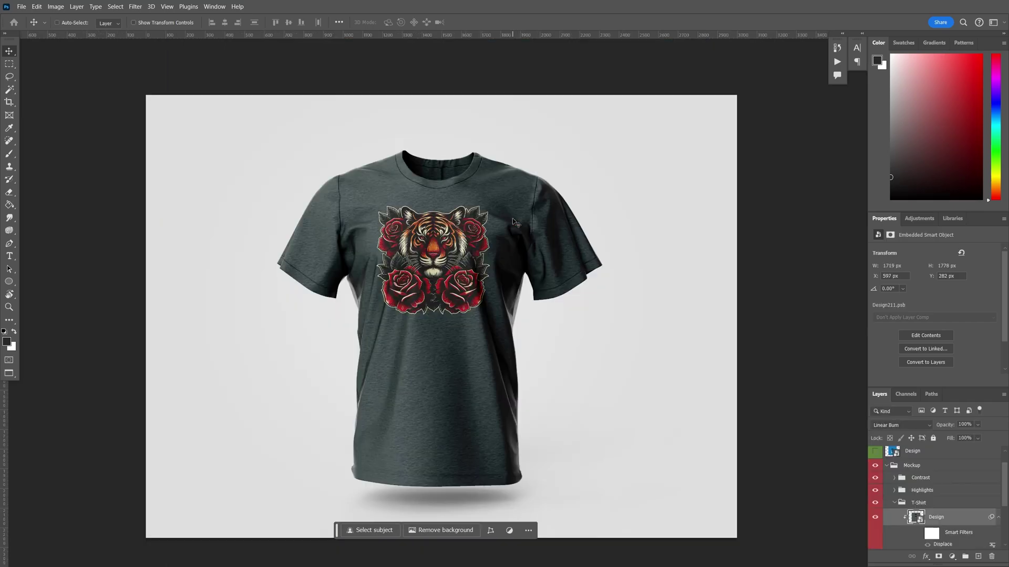
scroll(515, 223, up, 3)
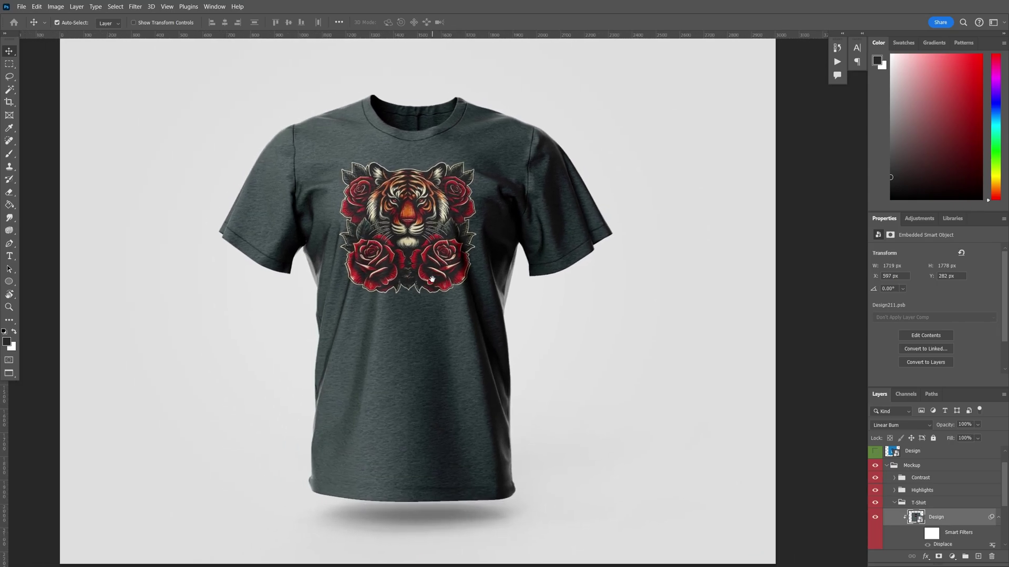
scroll(440, 283, up, 1)
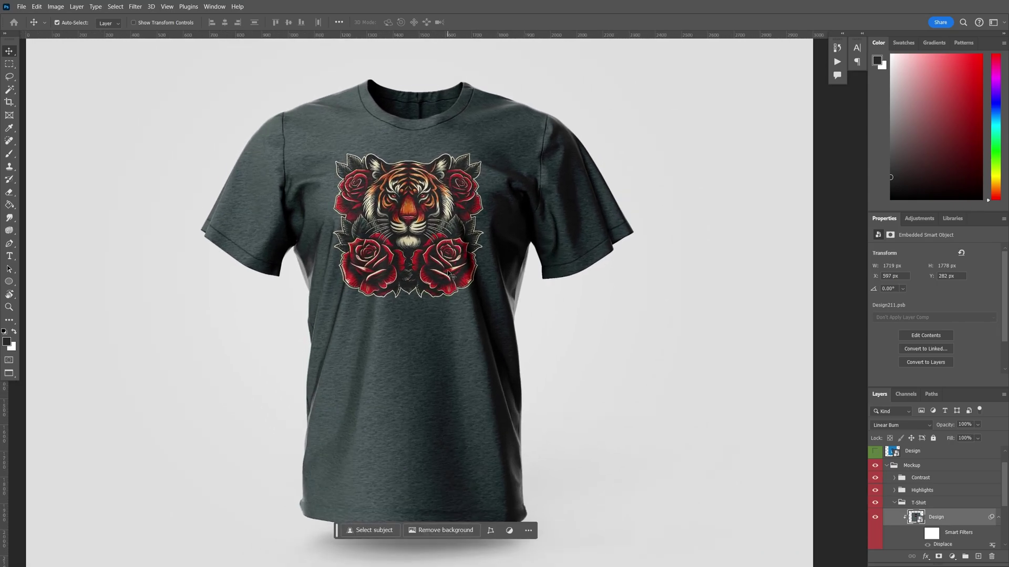
scroll(392, 258, down, 1)
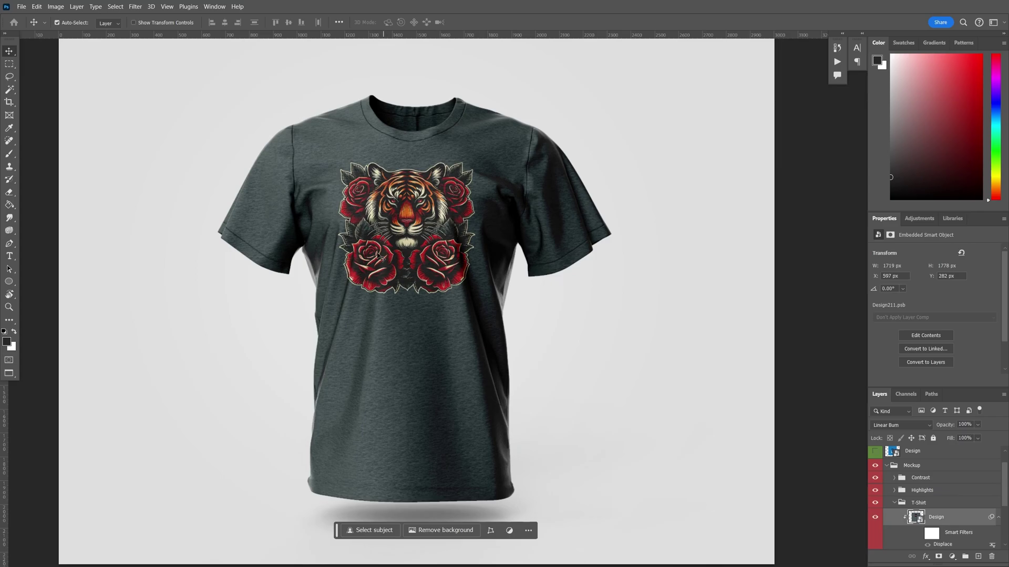